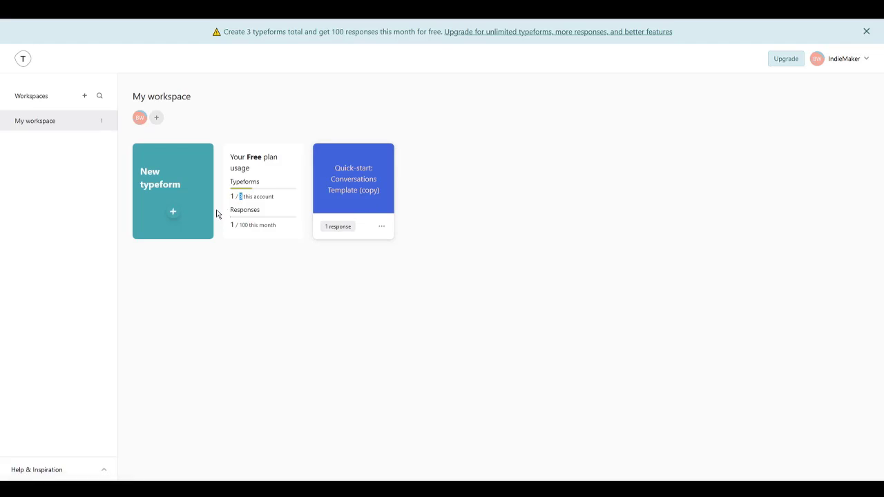
Step: Clear the stray selection in the dashboard's usage card
left_click(297, 87)
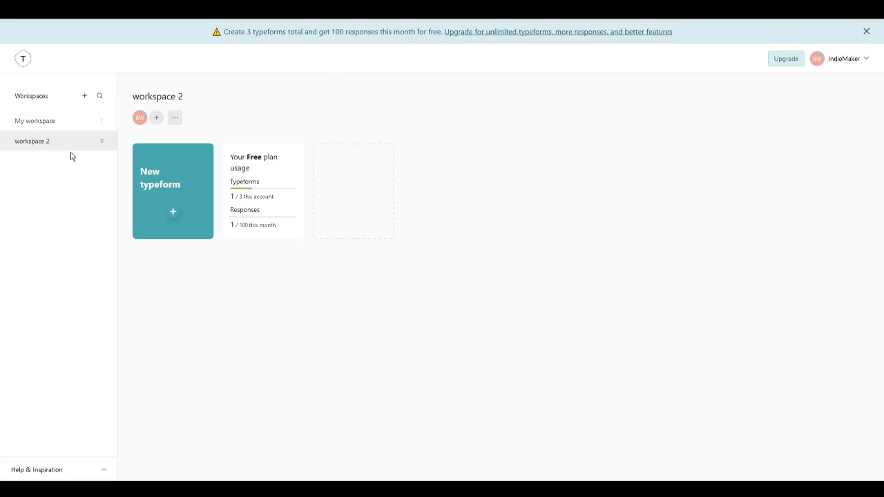
Step: Switch back to My workspace and start a new typeform
left_click(62, 125)
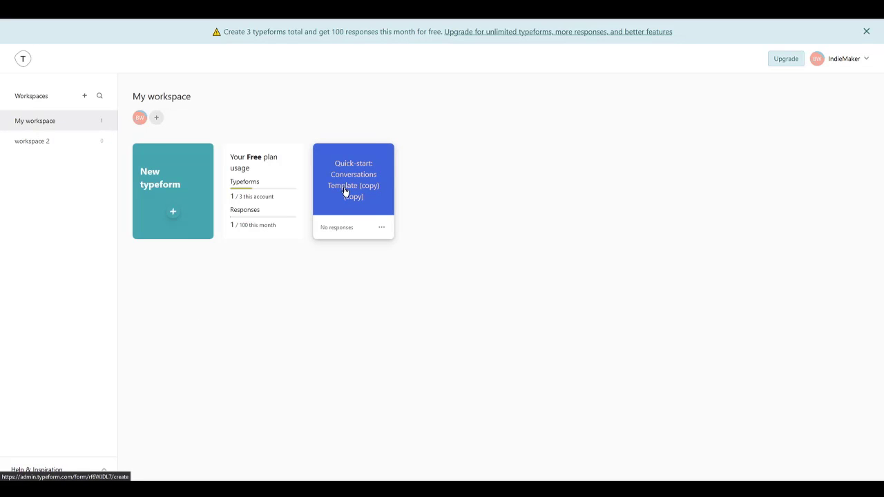
left_click(166, 216)
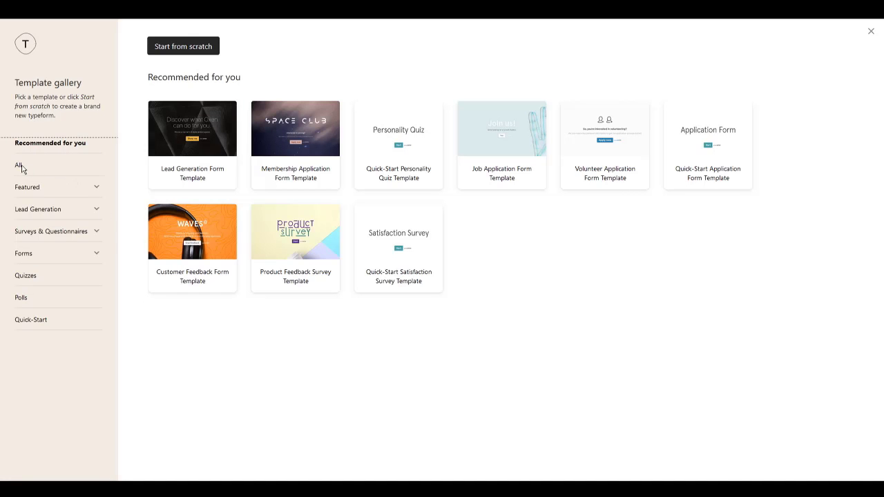
Step: Show all templates, scroll the gallery, and expand Featured, Lead Generation, Surveys and Forms categories
left_click(19, 167)
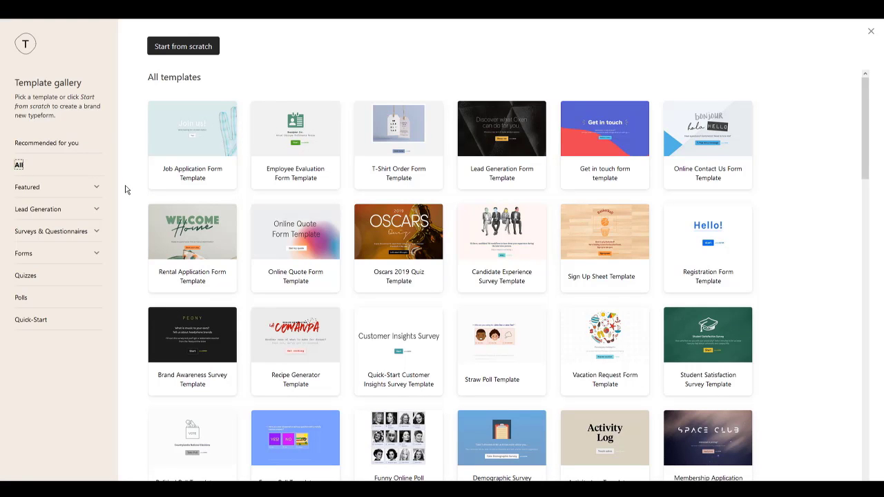
scroll(232, 203, "down", 6)
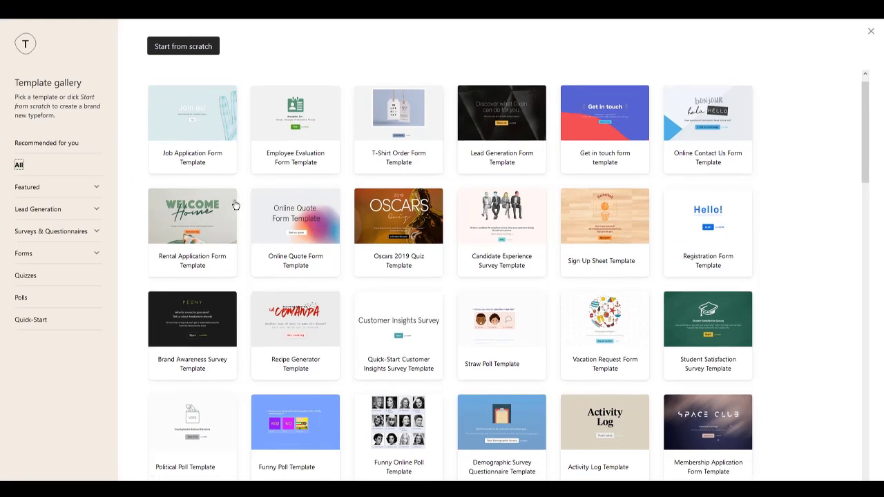
scroll(240, 207, "down", 10)
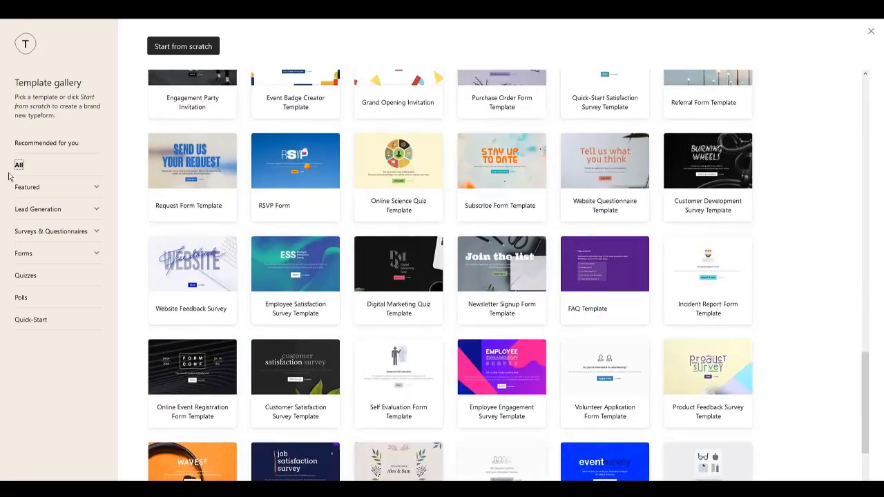
scroll(250, 255, "down", 3)
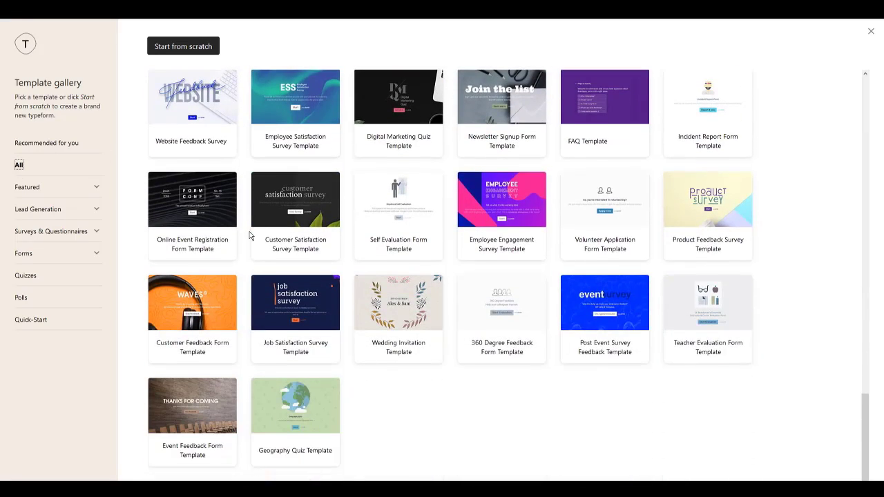
scroll(246, 326, "up", 15)
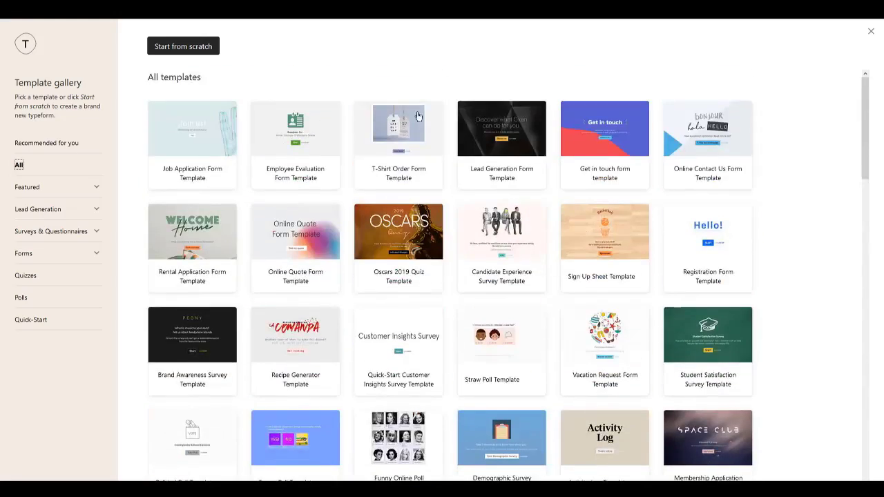
left_click(89, 192)
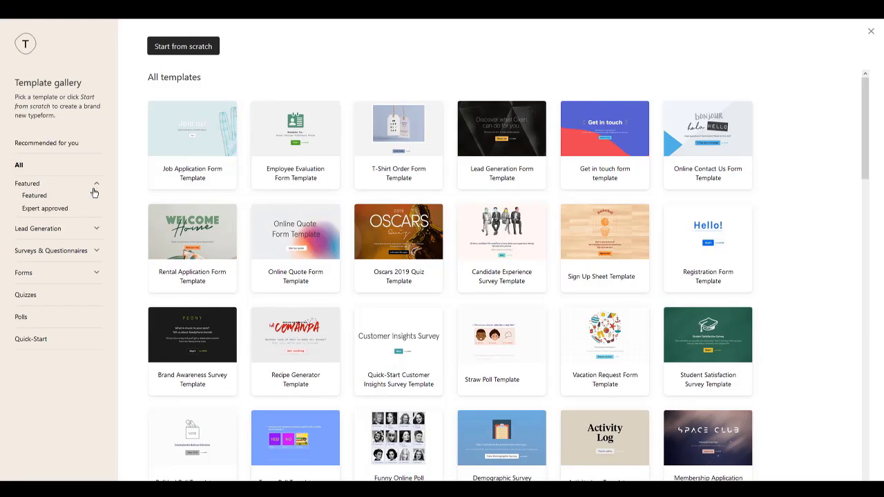
left_click(80, 229)
left_click(46, 248)
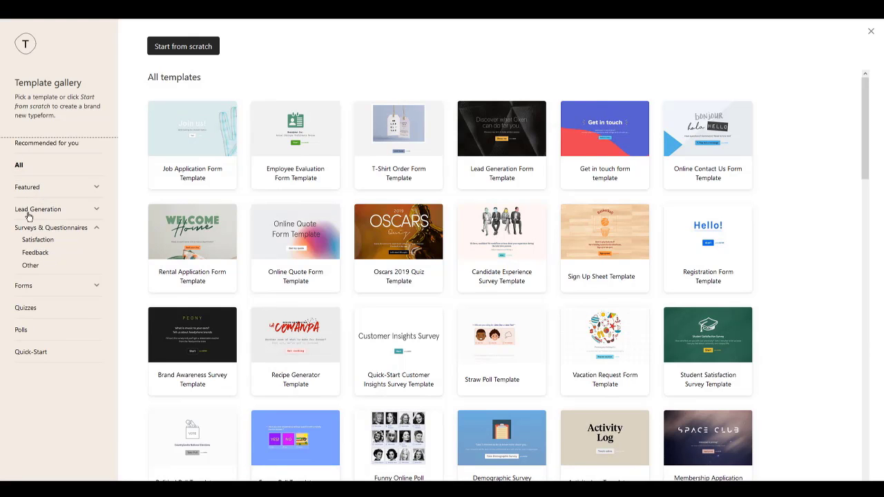
left_click(25, 286)
Step: Filter to Registration, then Quick-Start templates, and preview the Contact Form template
left_click(36, 274)
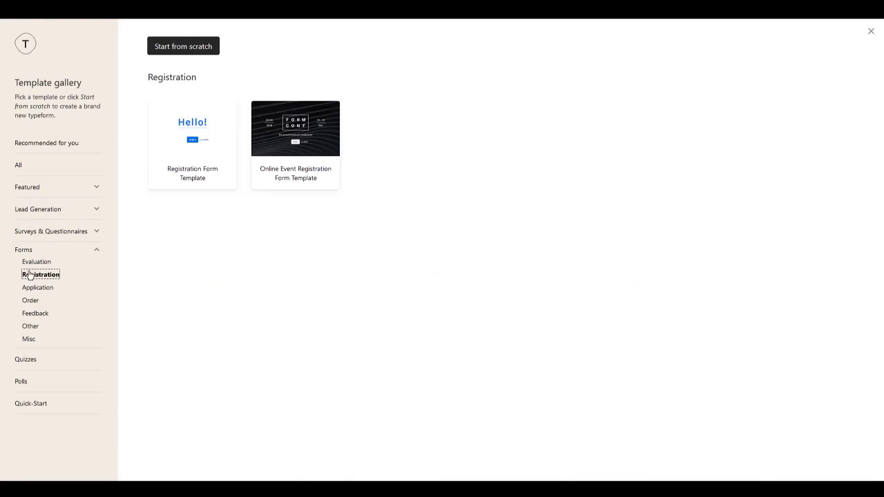
left_click(29, 404)
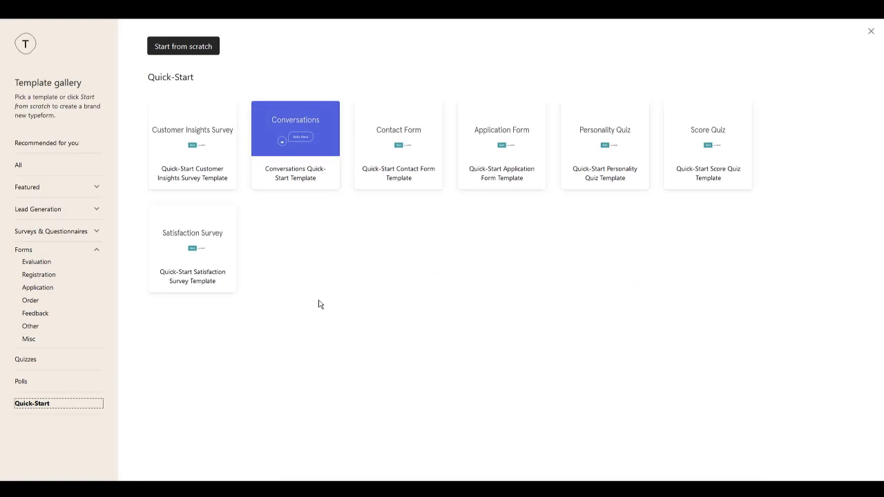
left_click(398, 149)
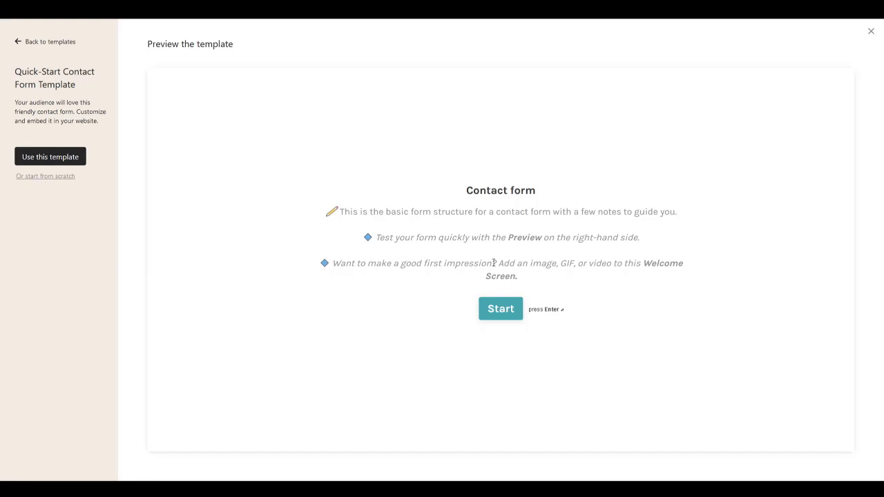
Step: Answer that a product trial is wanted in the preview, then create a form from the template
left_click(492, 311)
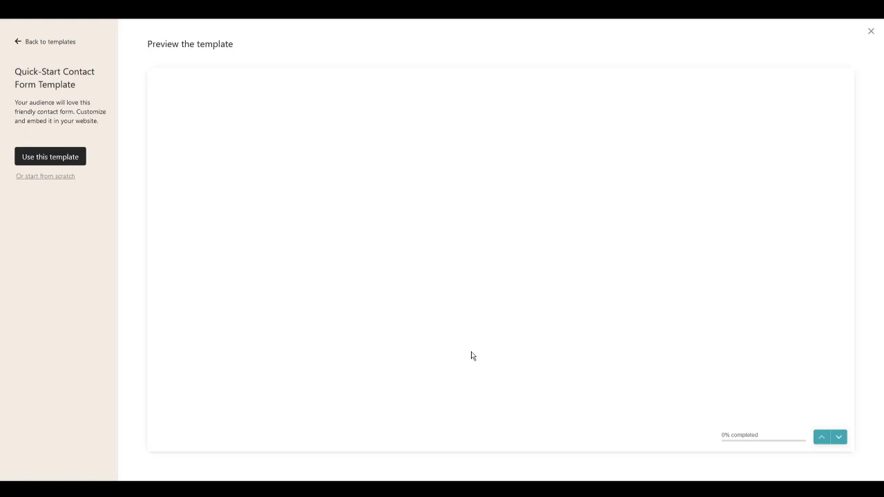
left_click(839, 438)
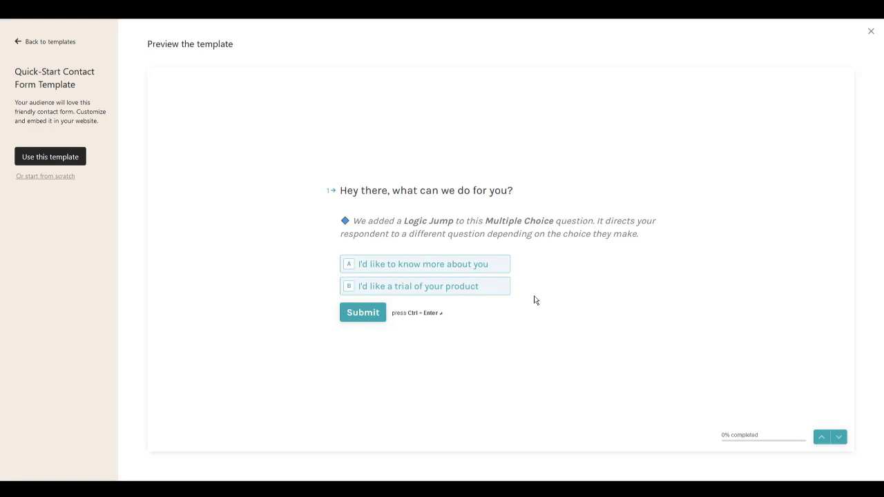
left_click(477, 293)
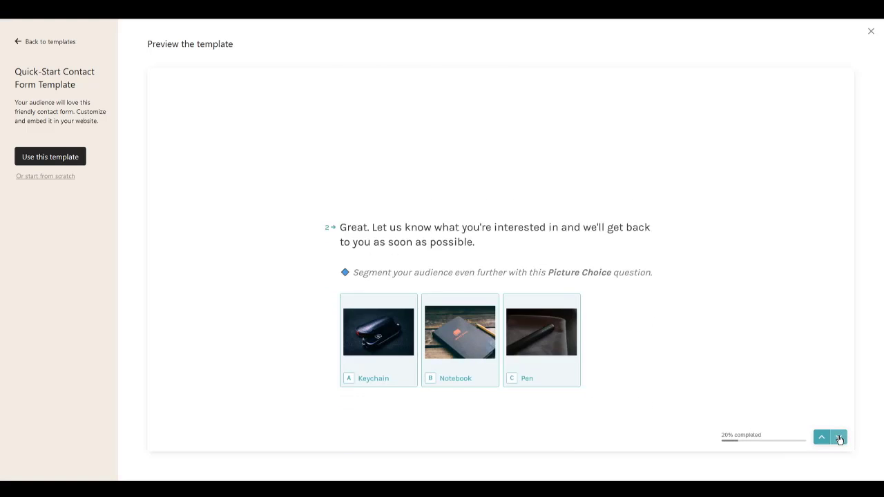
left_click(840, 439)
left_click(69, 158)
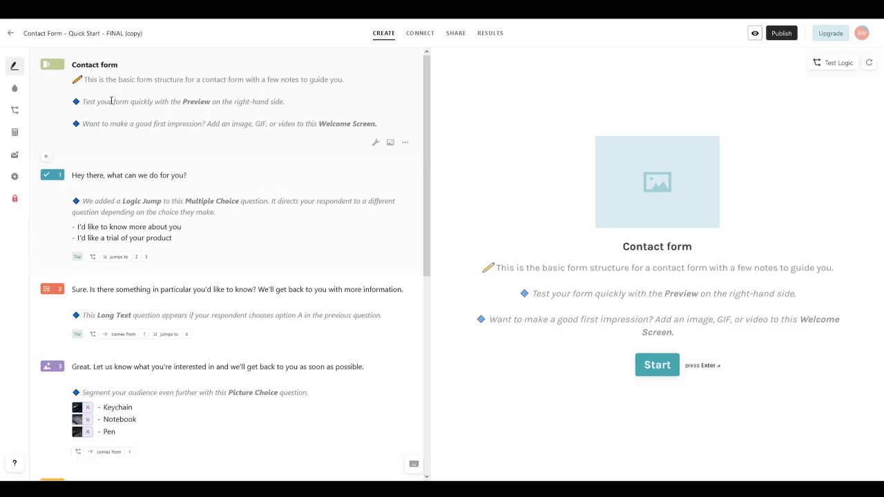
Step: Inspect questions 1 and 2, question 1's settings, and the Contact form welcome screen
scroll(228, 242, "down", 3)
scroll(217, 207, "up", 2)
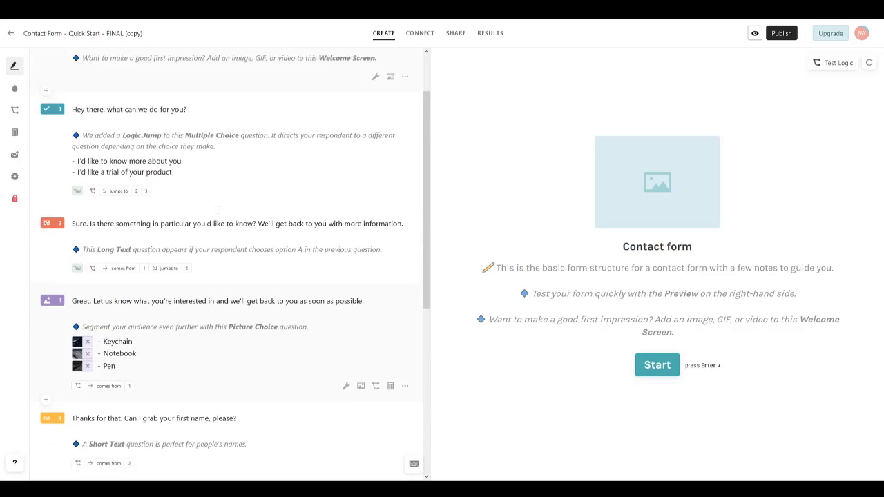
scroll(216, 207, "down", 3)
scroll(228, 211, "up", 4)
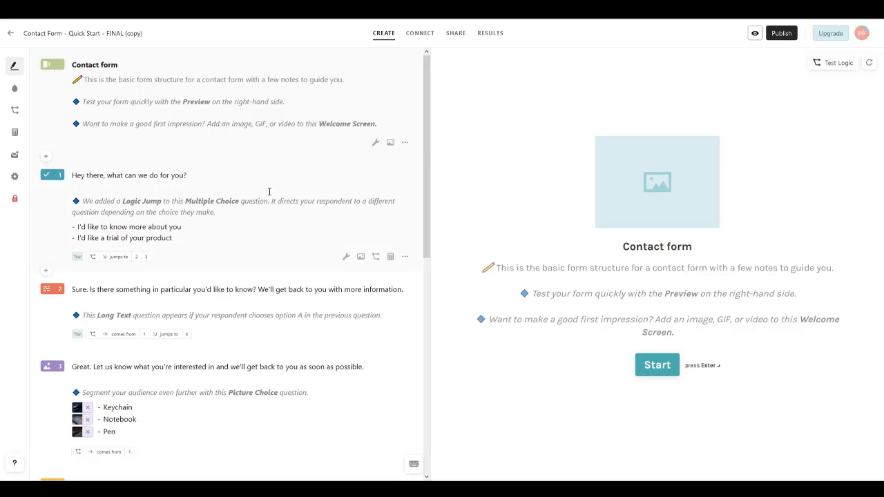
left_click(233, 290)
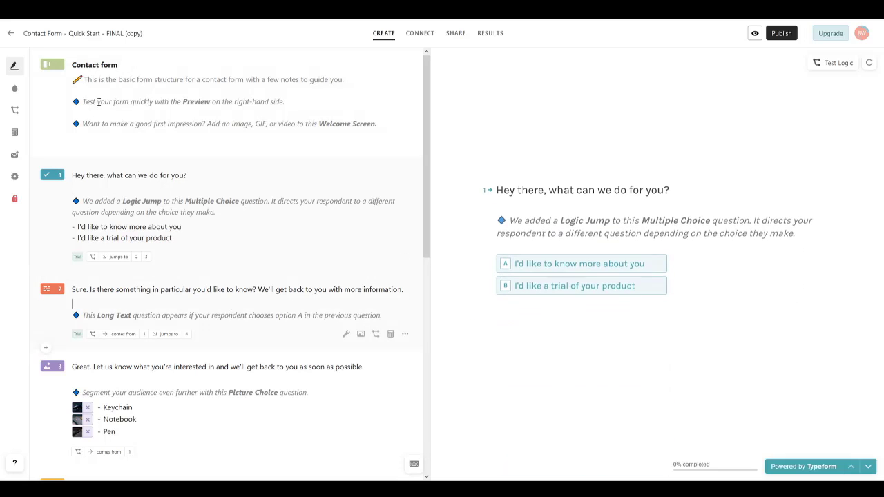
left_click(208, 181)
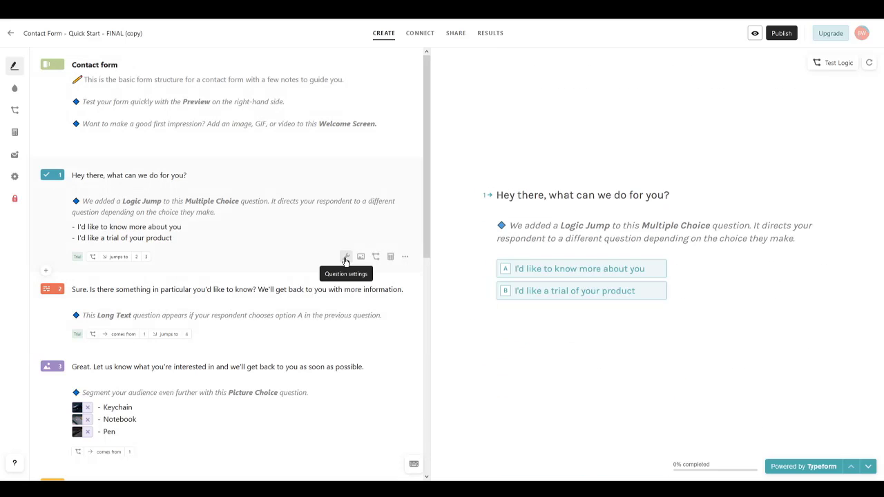
left_click(345, 259)
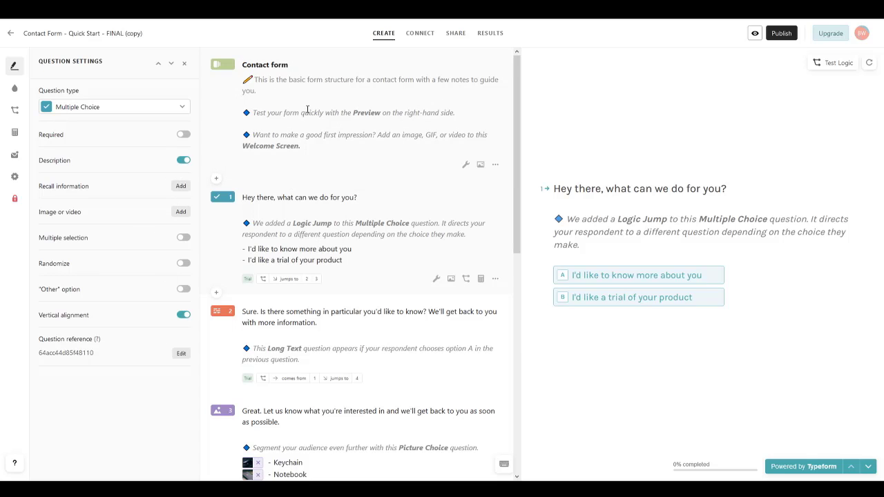
left_click(279, 95)
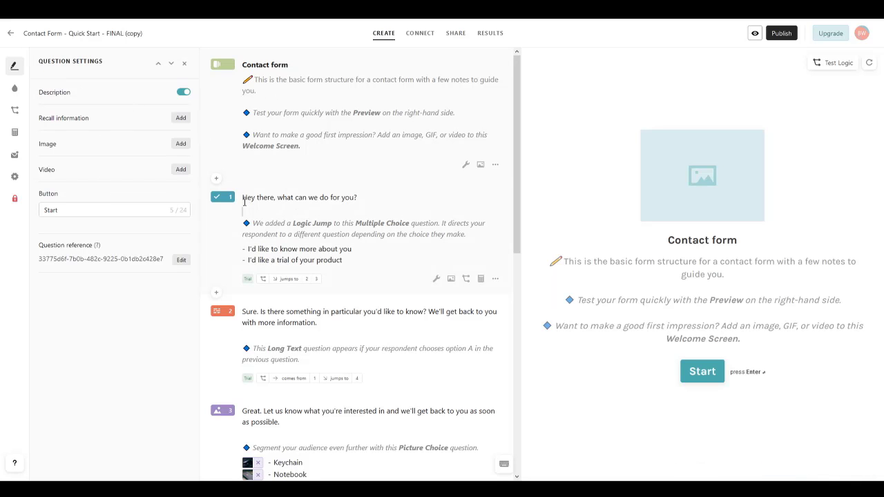
left_click(217, 198)
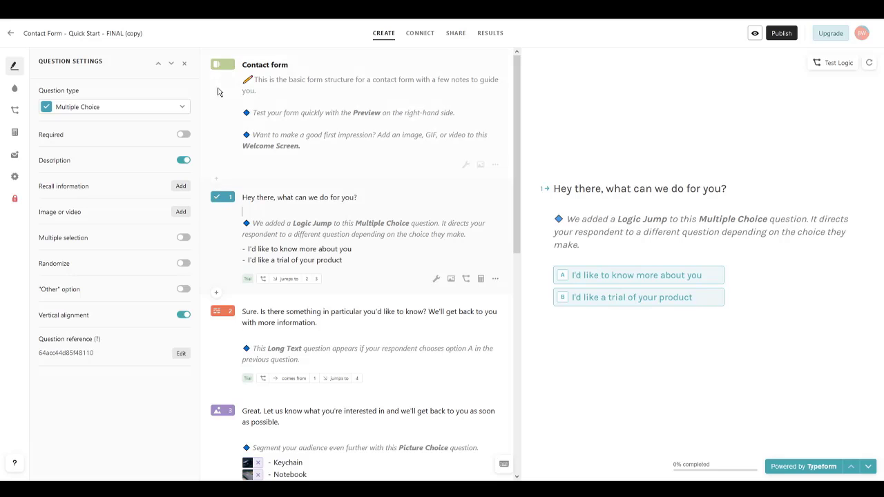
left_click(267, 102)
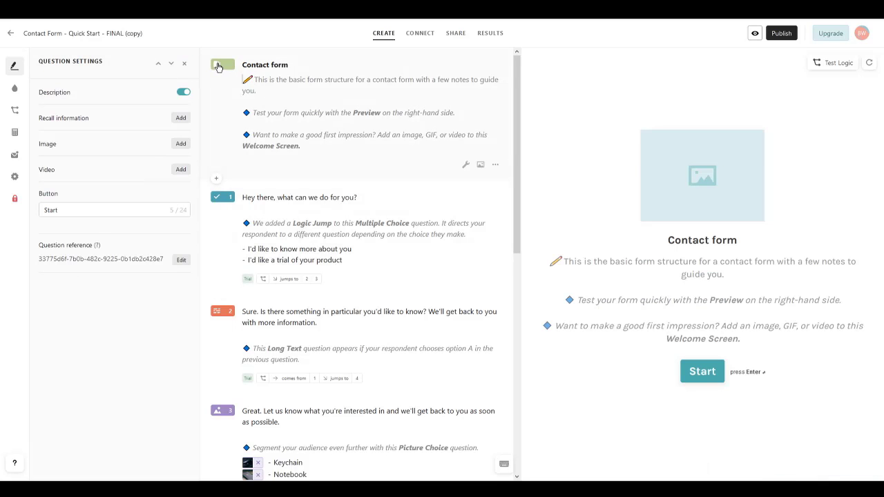
Step: Review the addable question types, then open question 2's image or video options
left_click(216, 178)
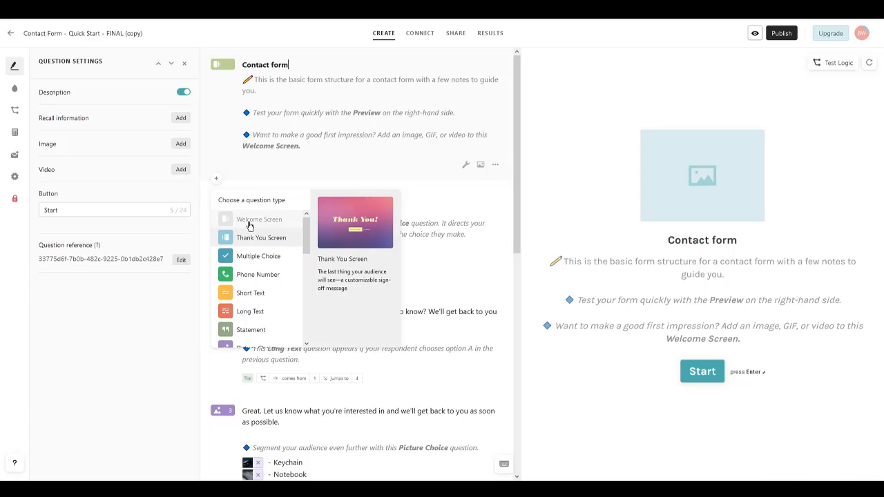
scroll(282, 159, "down", 2)
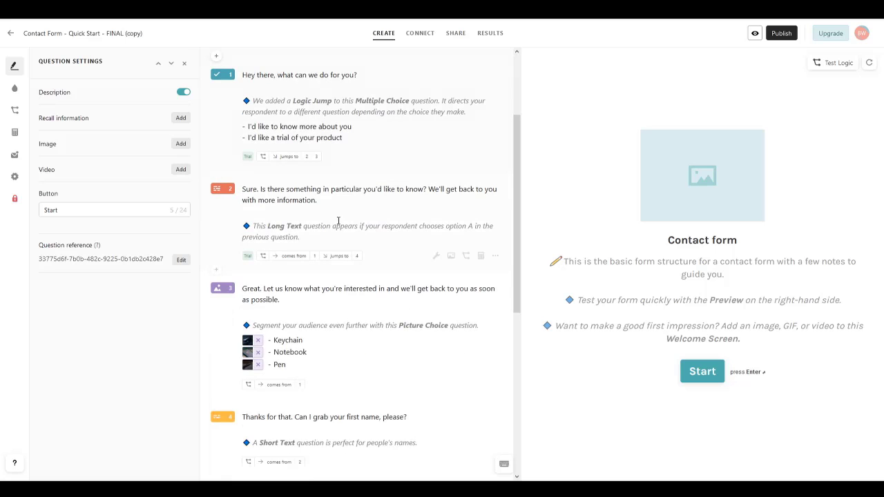
left_click(436, 256)
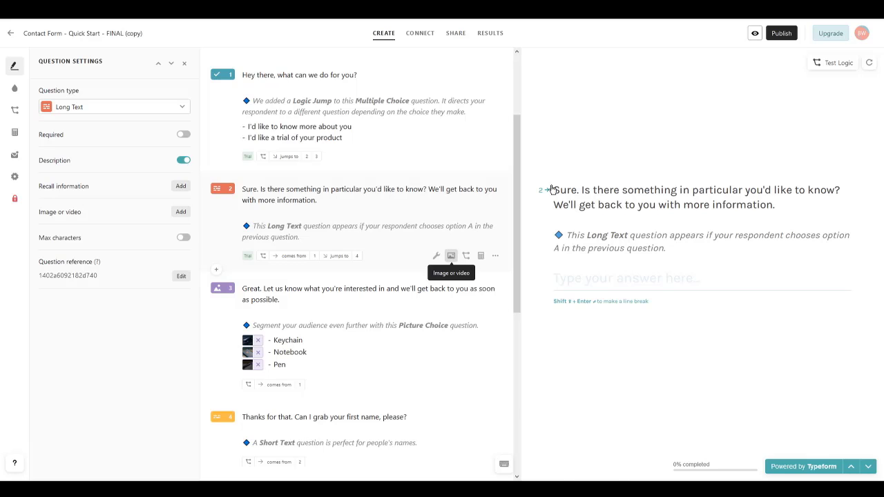
left_click(450, 257)
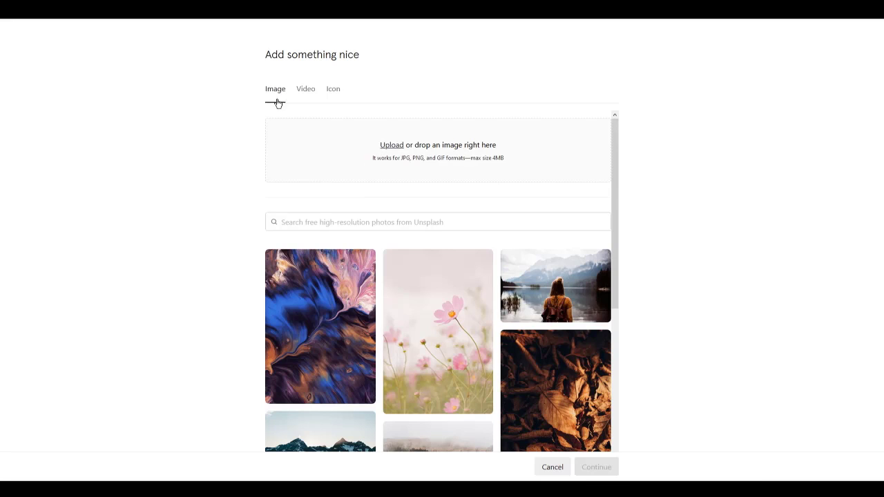
Step: Browse image and video media, then pick and confirm the airplane icon for question 2
scroll(383, 301, "down", 5)
scroll(383, 301, "down", 3)
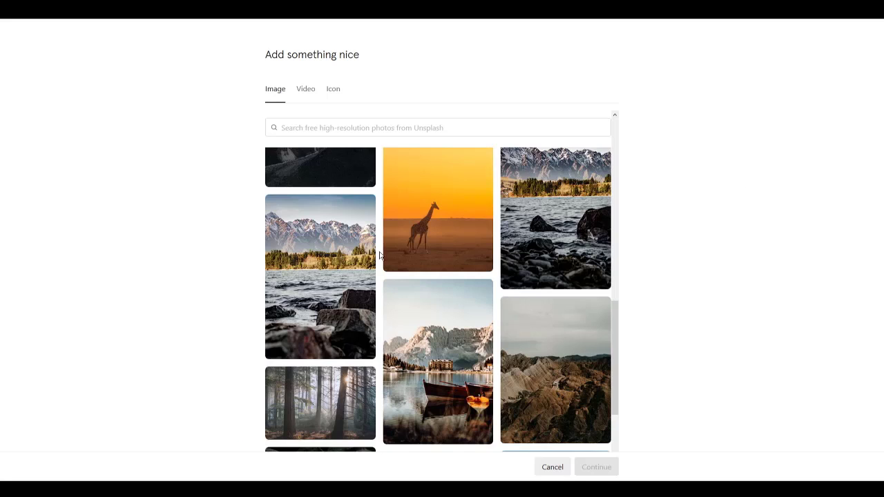
left_click(305, 88)
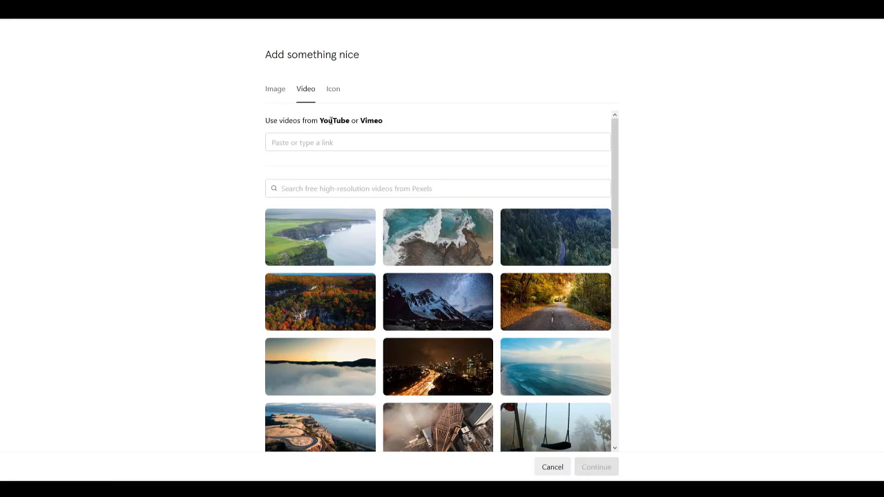
left_click(333, 89)
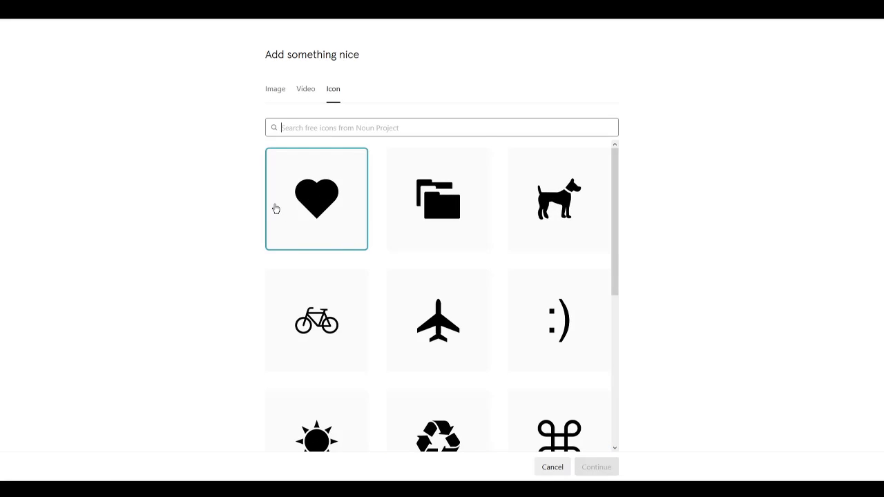
scroll(318, 297, "down", 4)
scroll(318, 297, "up", 4)
left_click(438, 320)
left_click(590, 468)
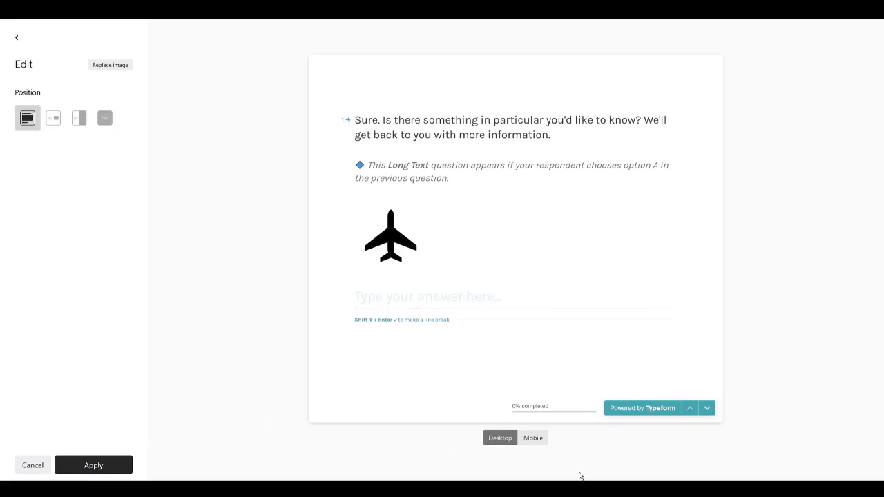
Step: Compare mobile and desktop previews, then apply the airplane icon as a Background layout
left_click(542, 441)
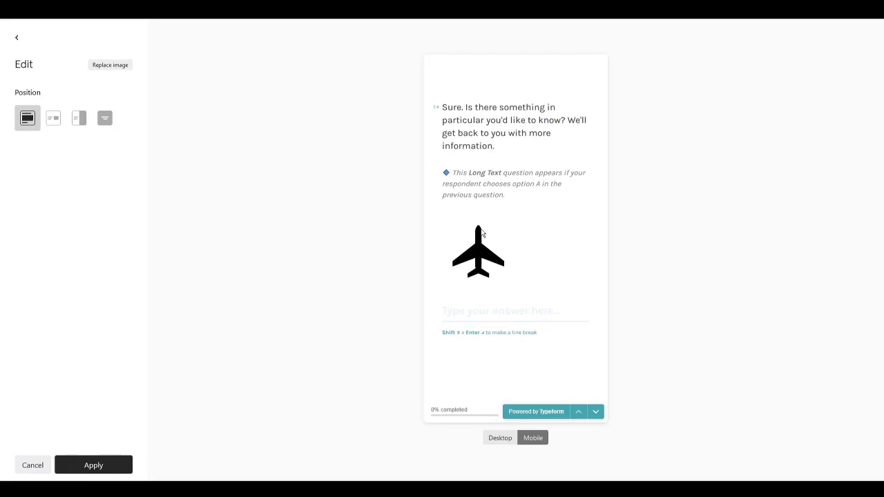
left_click(500, 438)
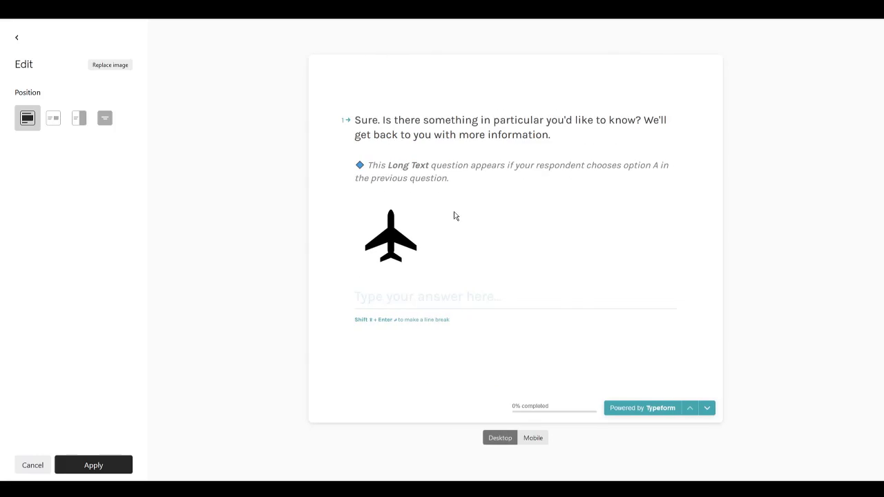
left_click(105, 118)
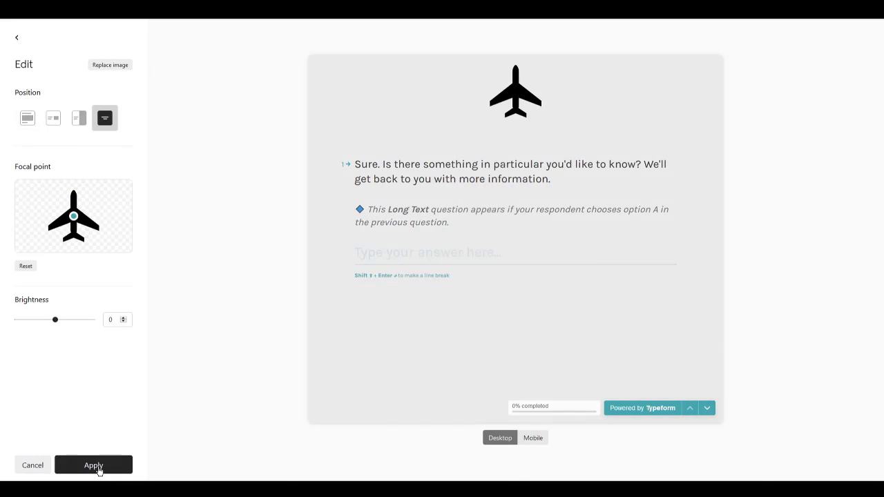
left_click(96, 468)
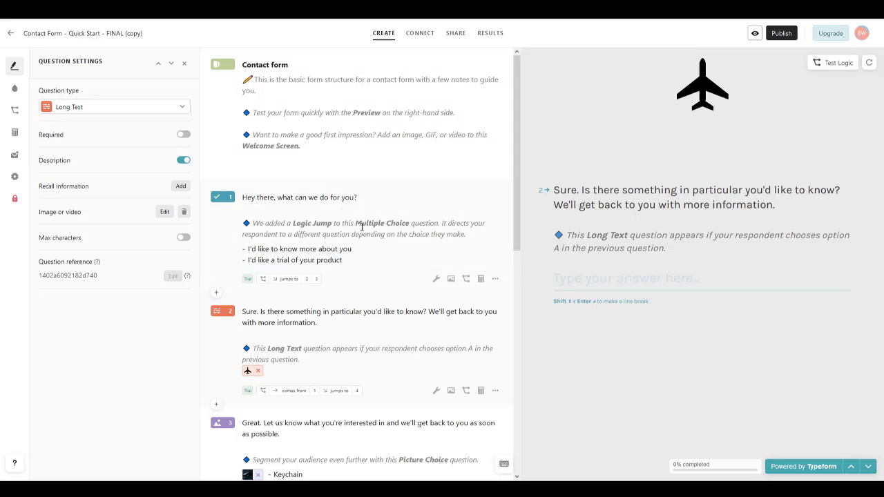
Step: Dismiss question 1's actions menu and drag the Long Text question below Picture Choice
left_click(496, 281)
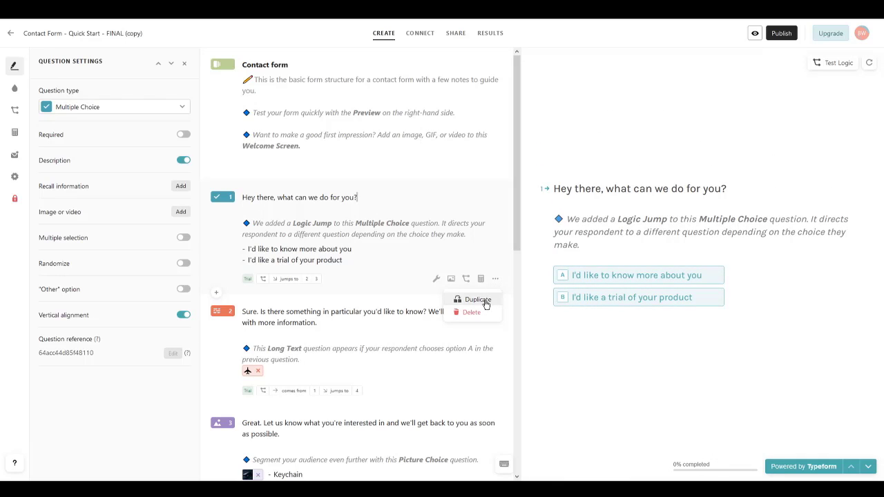
left_click(266, 198)
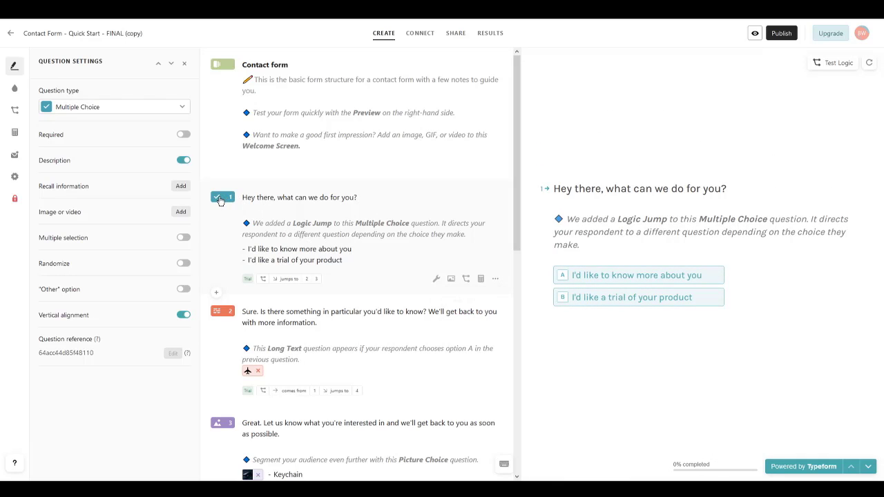
left_click_drag(219, 200, 219, 177)
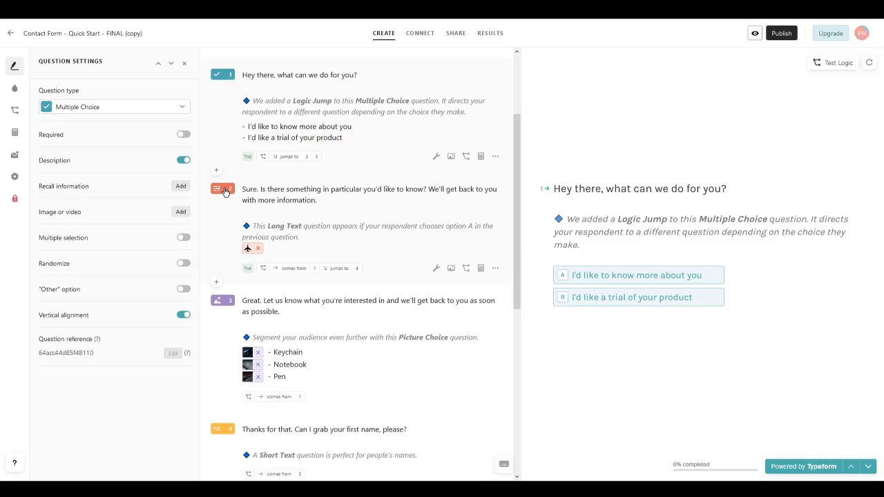
left_click_drag(227, 203, 230, 263)
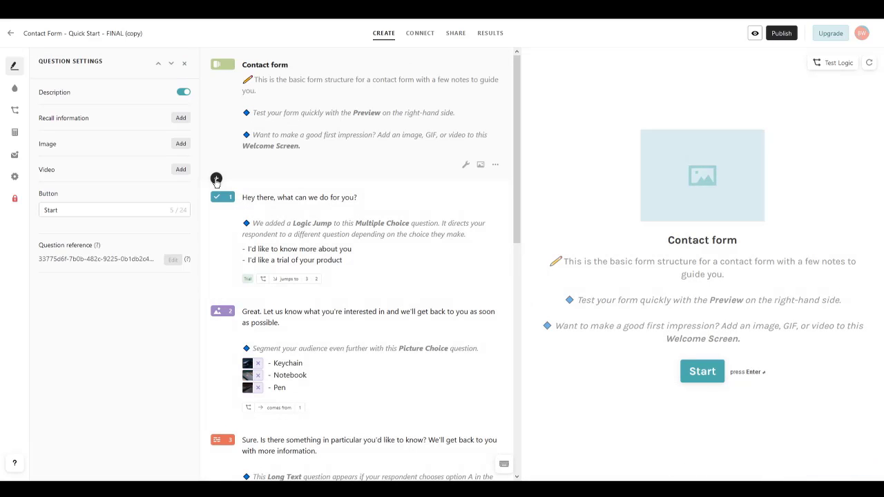
scroll(214, 297, "down", 10)
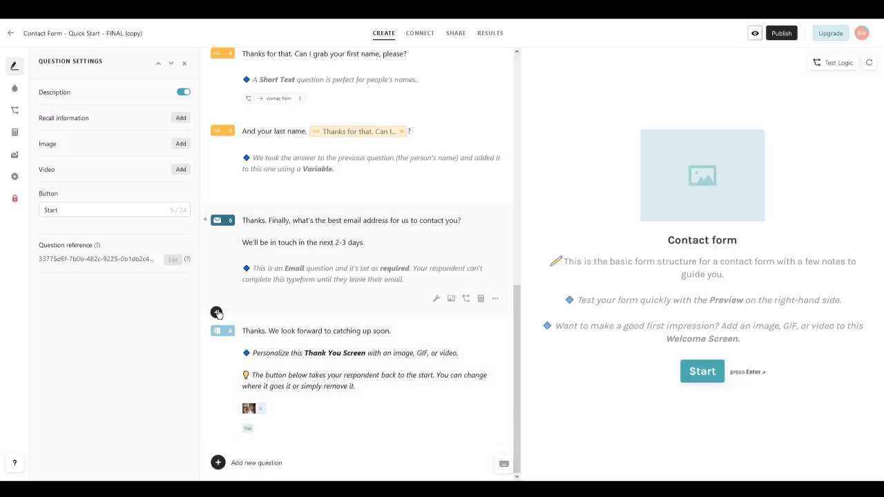
scroll(217, 277, "up", 10)
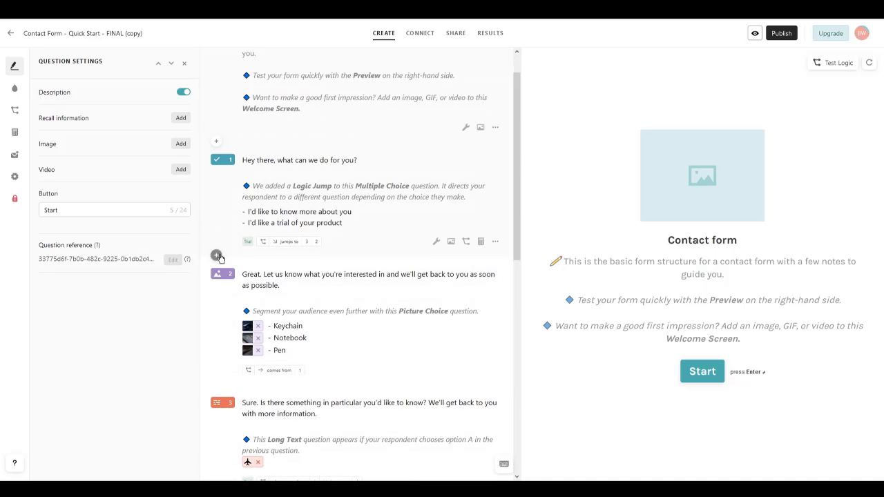
left_click(217, 257)
scroll(252, 371, "down", 2)
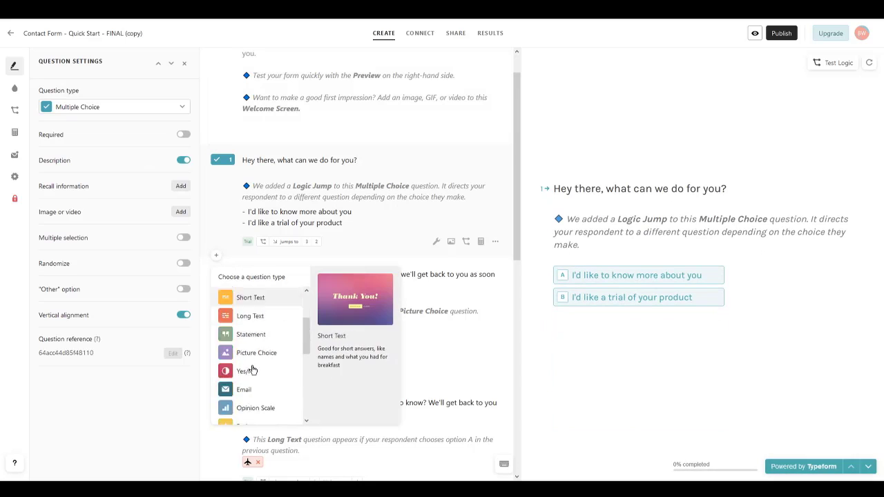
scroll(252, 371, "down", 5)
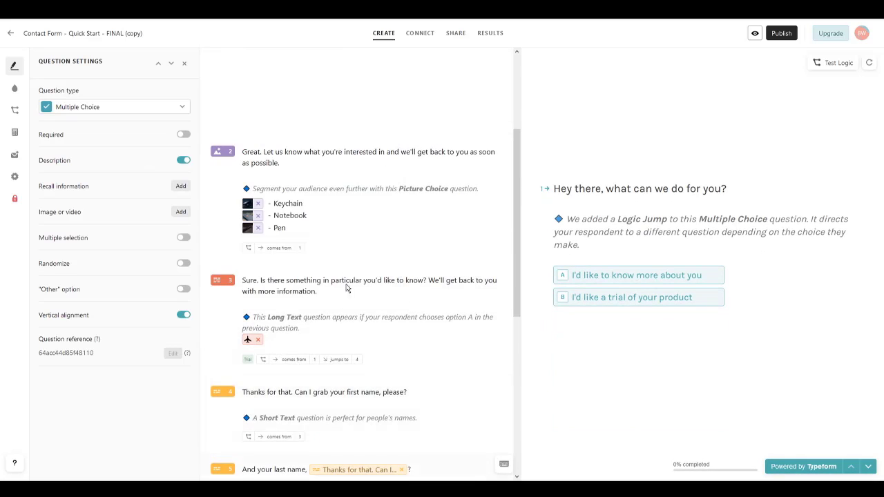
scroll(235, 173, "up", 1)
left_click(216, 149)
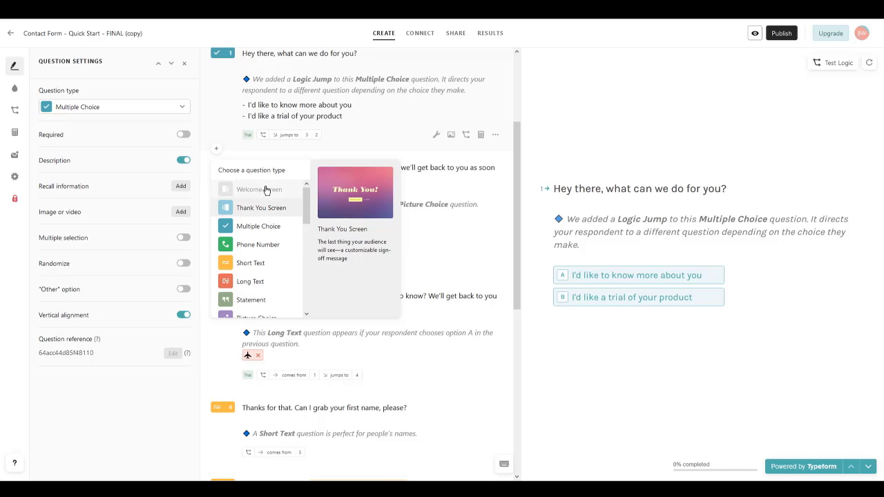
scroll(228, 173, "up", 3)
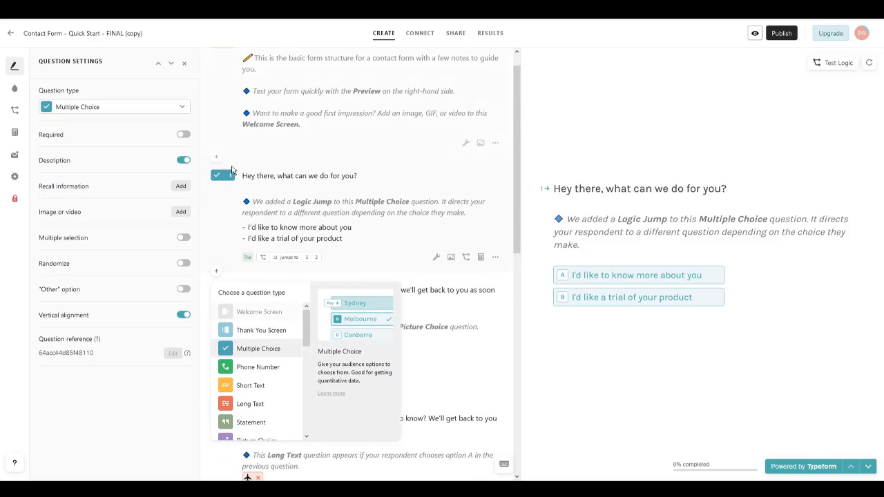
scroll(224, 175, "up", 1)
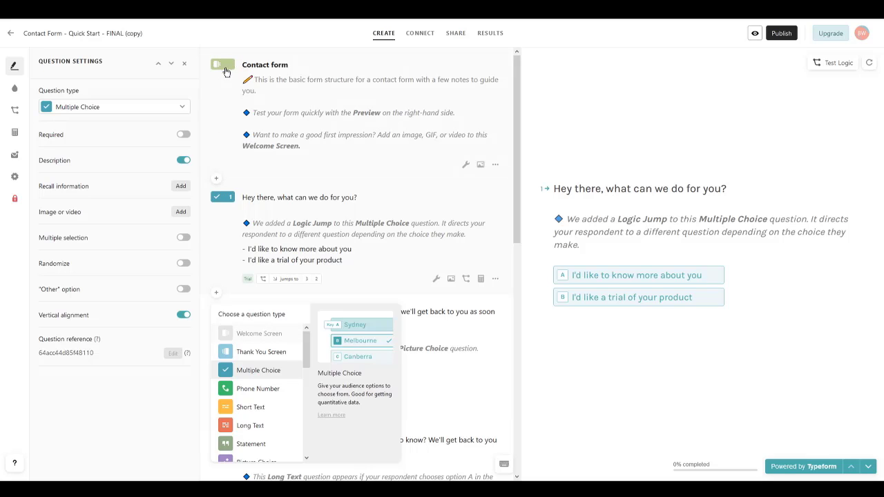
left_click(216, 179)
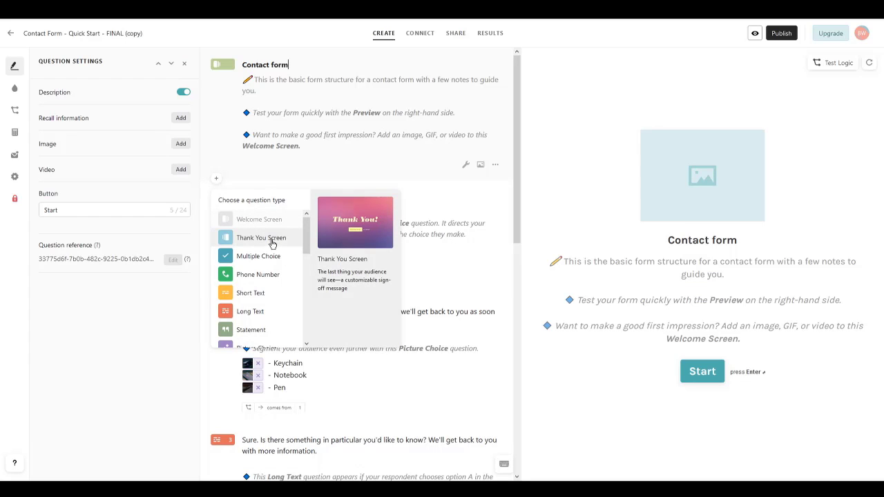
scroll(304, 238, "down", 1)
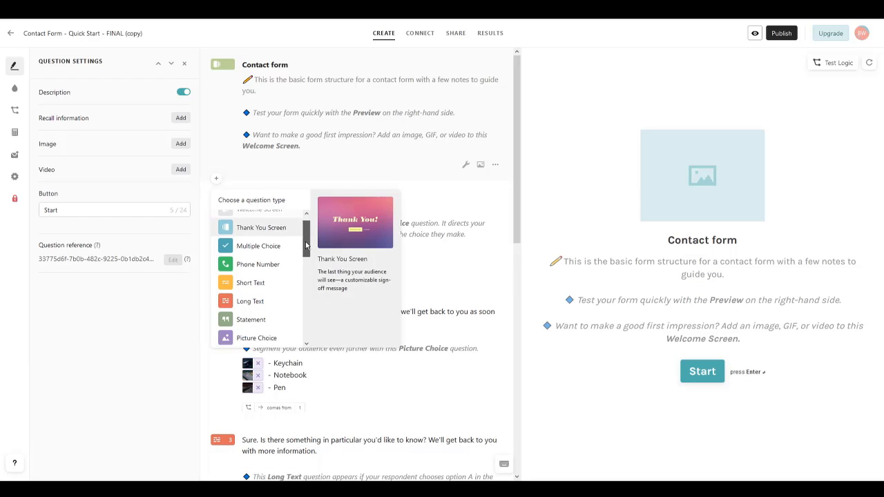
scroll(299, 230, "up", 1)
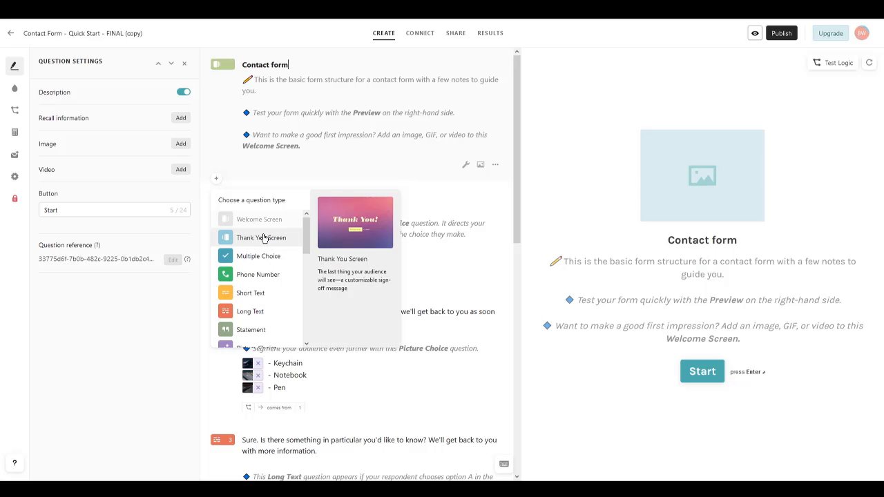
left_click(311, 156)
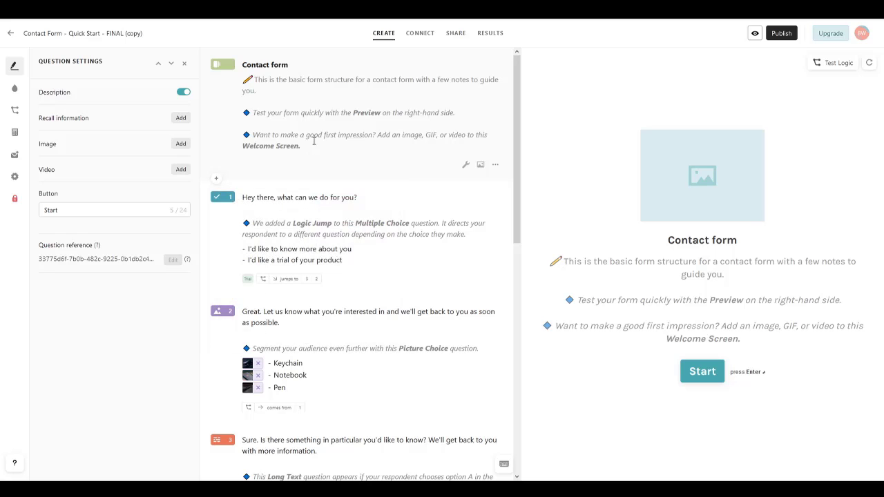
scroll(324, 173, "down", 5)
scroll(300, 278, "down", 2)
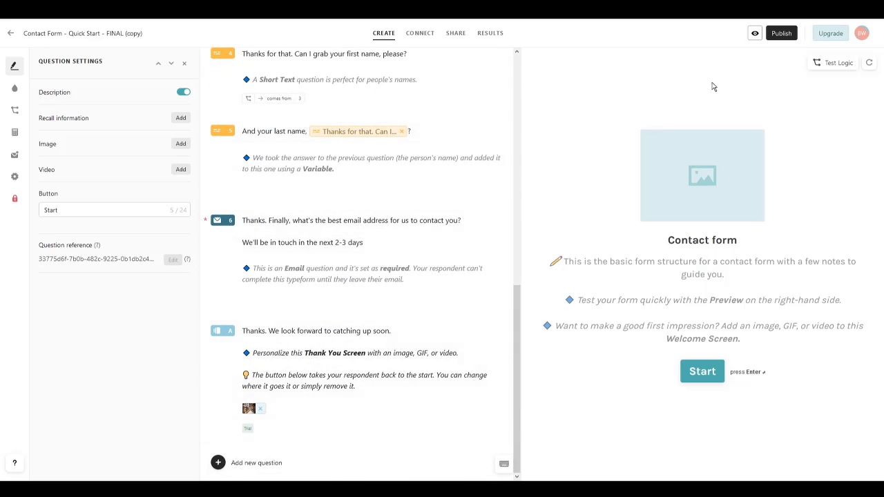
scroll(287, 332, "up", 8)
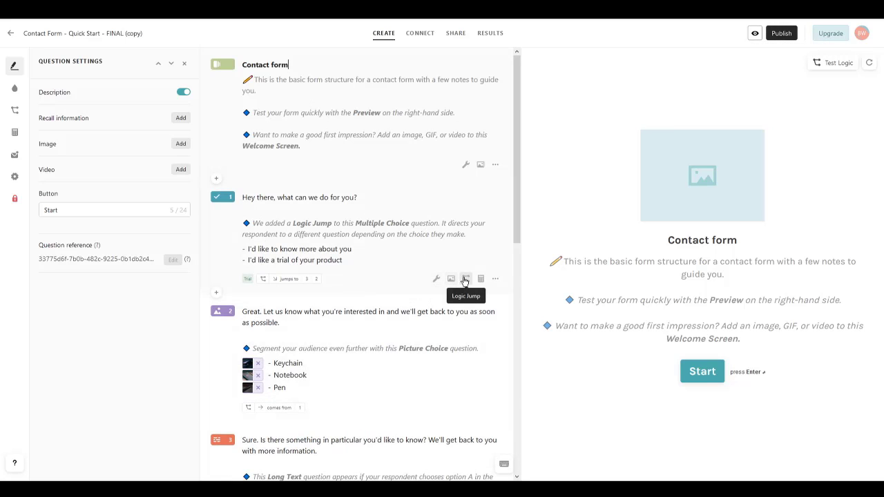
Step: View question 1's logic jump rules and the trial badge notice, then return to Build
left_click(466, 279)
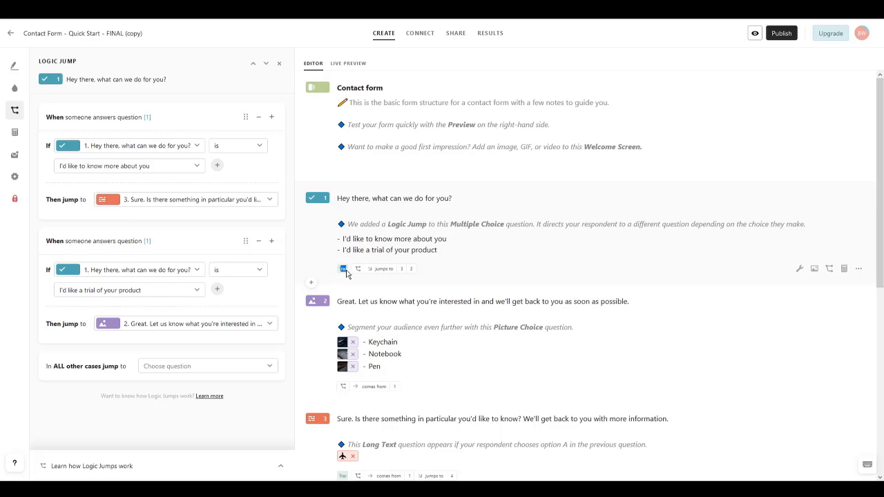
left_click(783, 34)
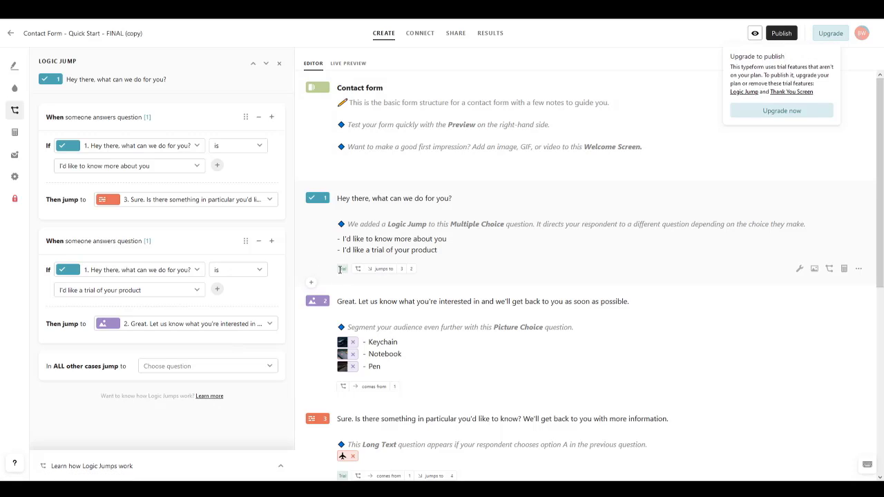
left_click_drag(337, 274, 343, 270)
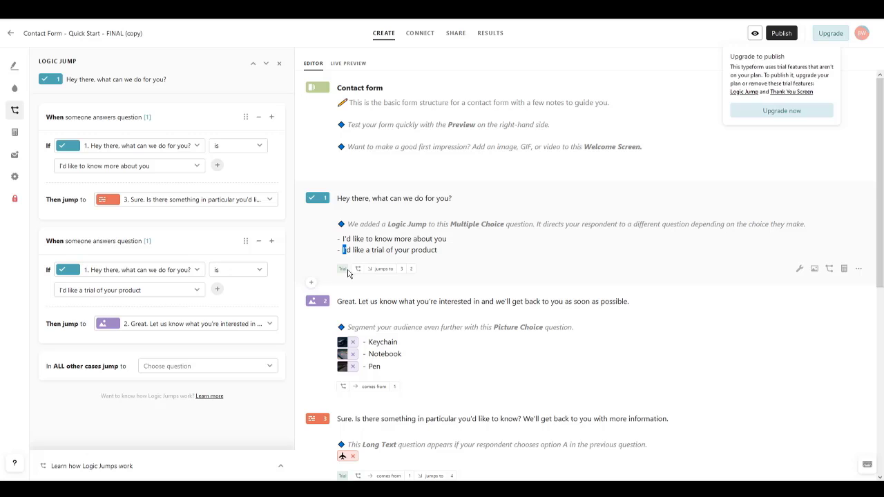
left_click(14, 71)
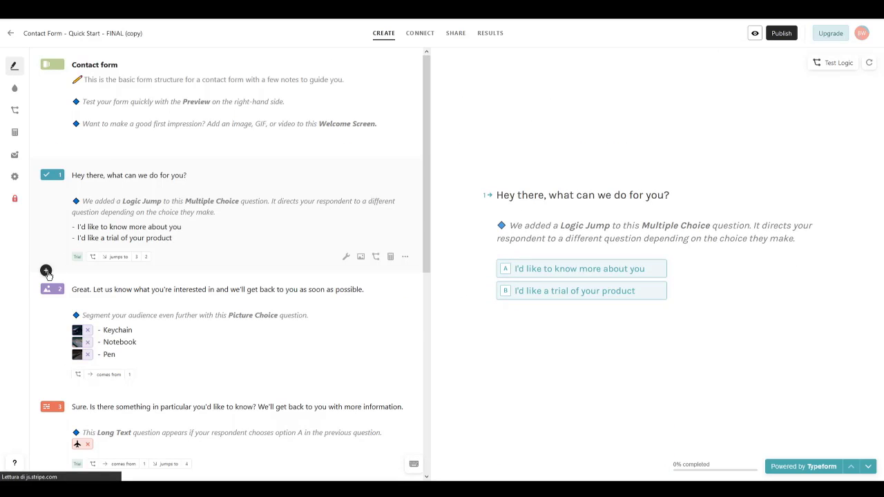
Step: Add a Dropdown question after question 1
left_click(46, 270)
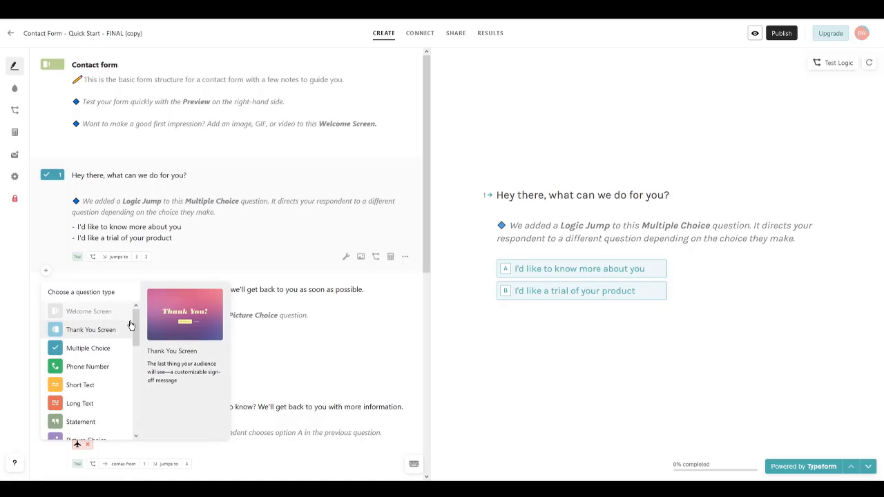
scroll(135, 325, "down", 1)
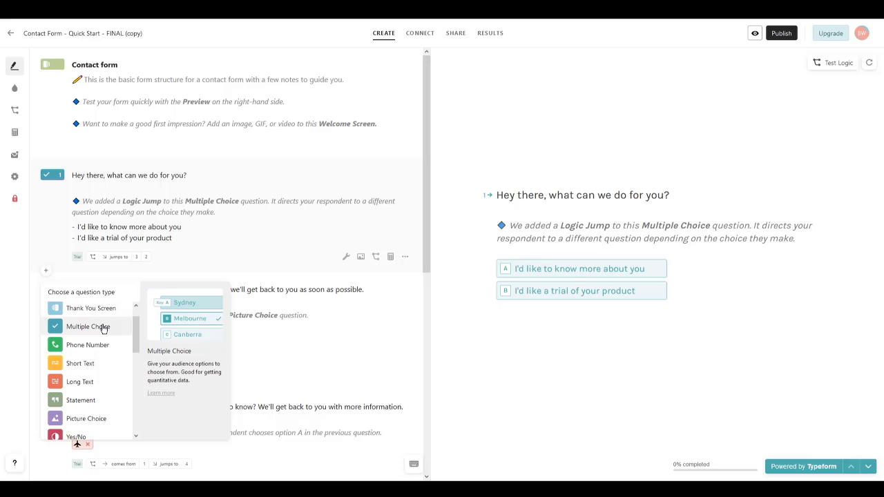
left_click_drag(135, 331, 135, 362)
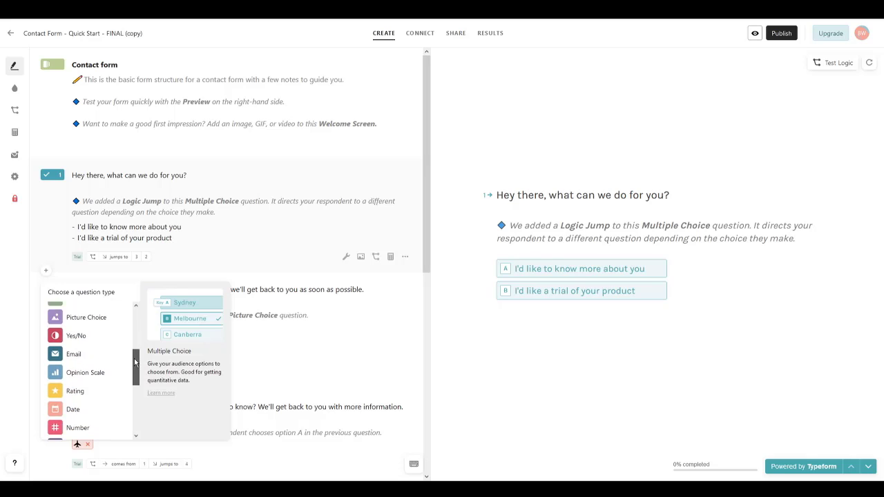
scroll(136, 362, "down", 5)
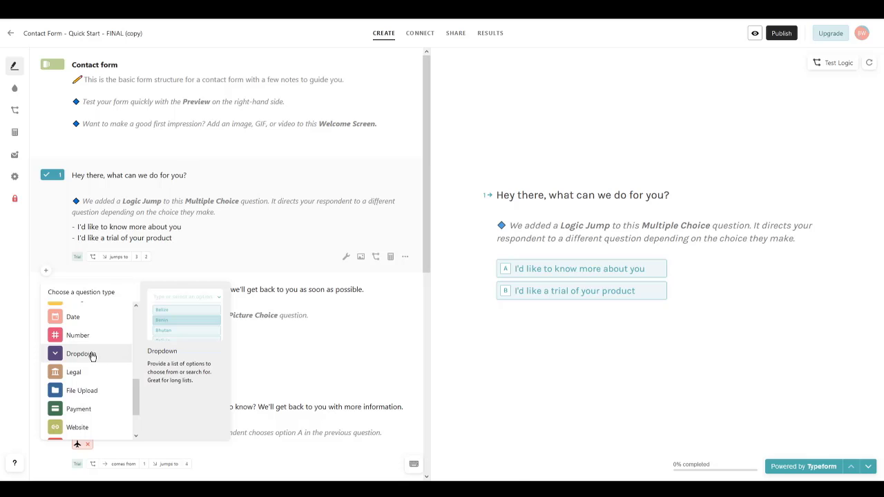
left_click(83, 355)
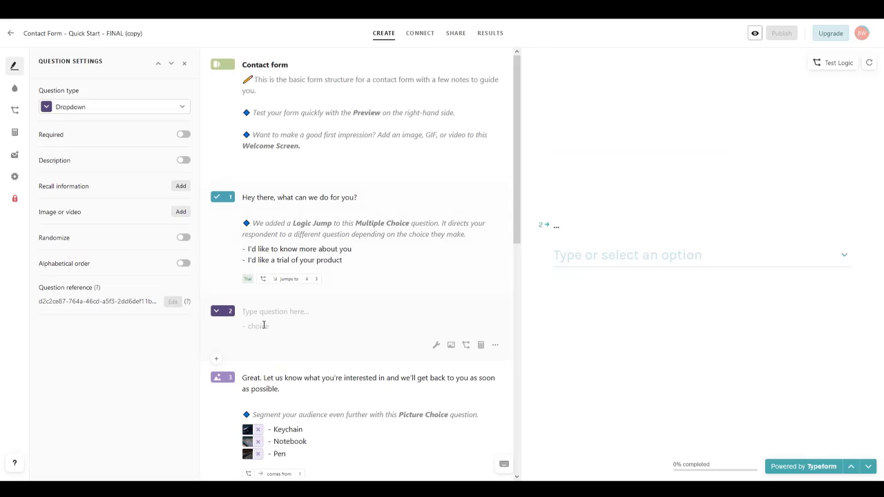
Step: Title the Dropdown 'title', enter choices one, two and three, and test picking 'two' in the preview
type("ti")
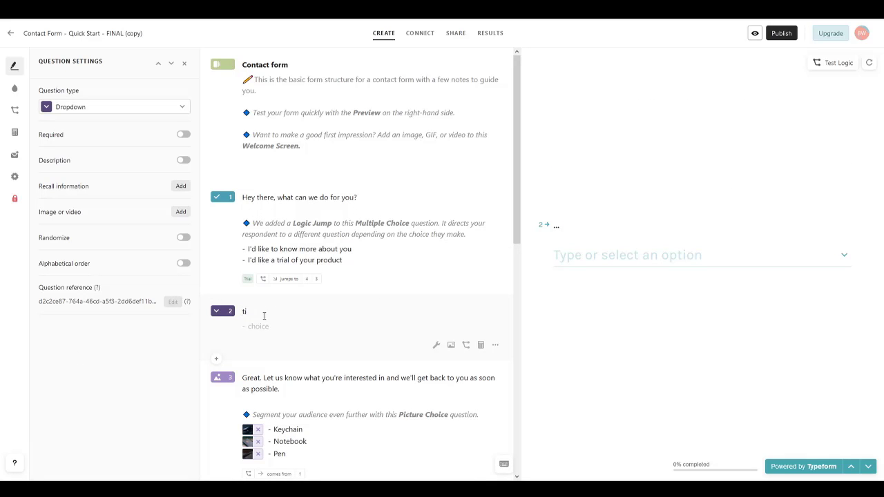
type("tle")
key("Return")
type("one")
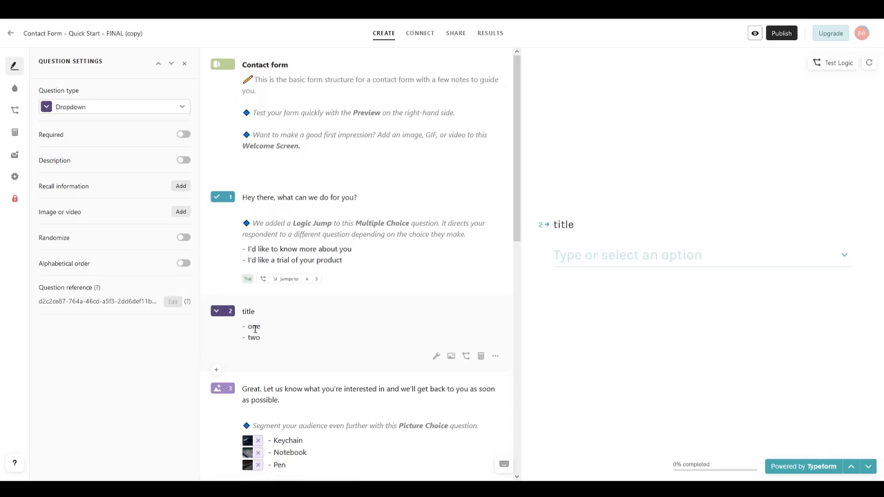
key("Return")
type("three")
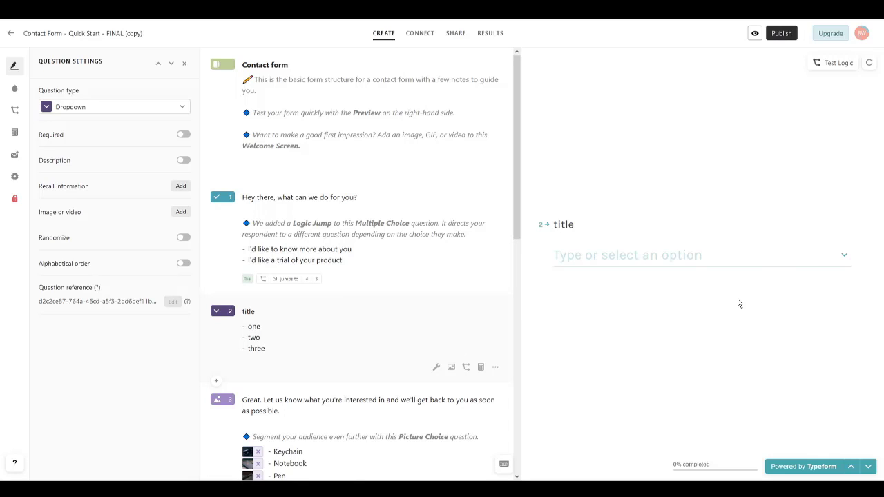
left_click(609, 257)
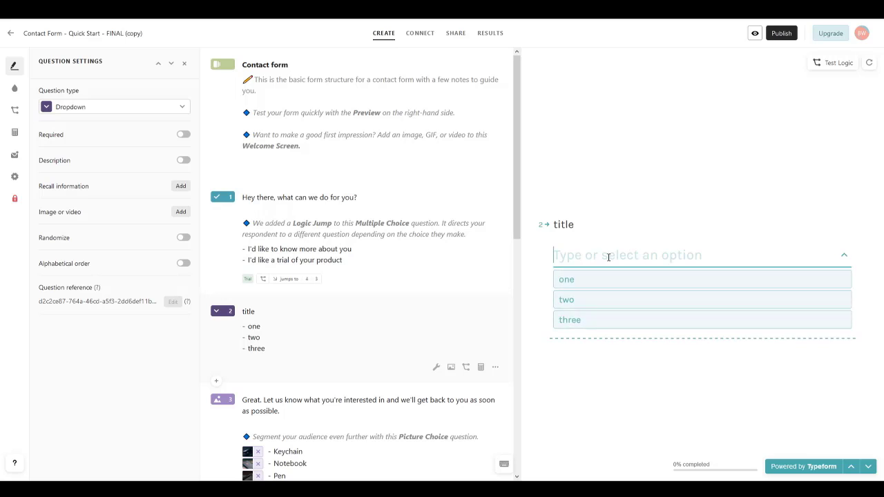
left_click(588, 306)
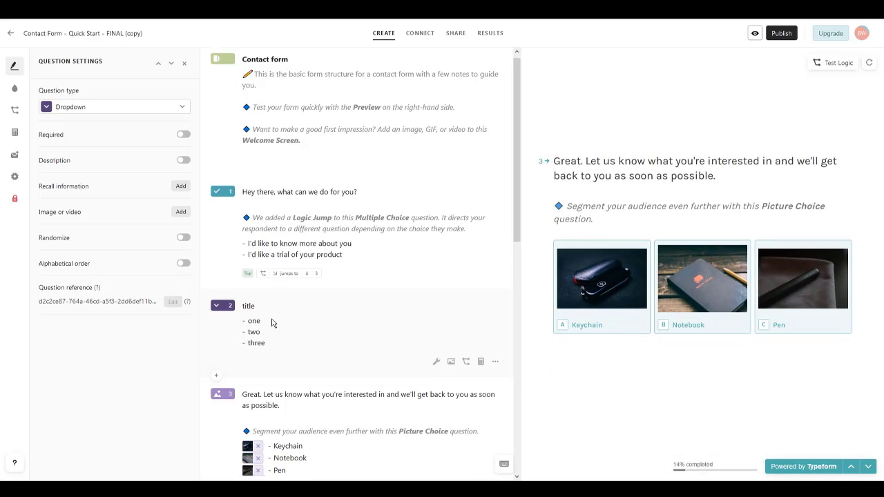
scroll(262, 291, "down", 2)
scroll(260, 276, "up", 2)
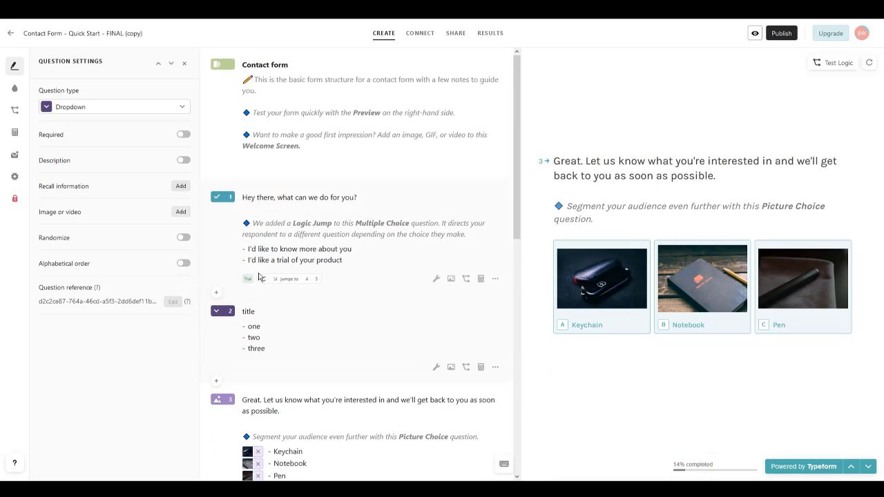
left_click(216, 292)
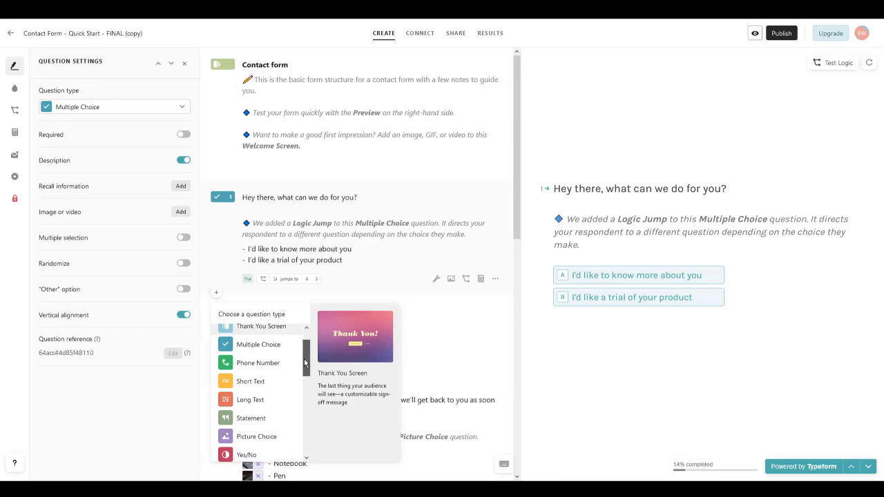
scroll(268, 358, "down", 2)
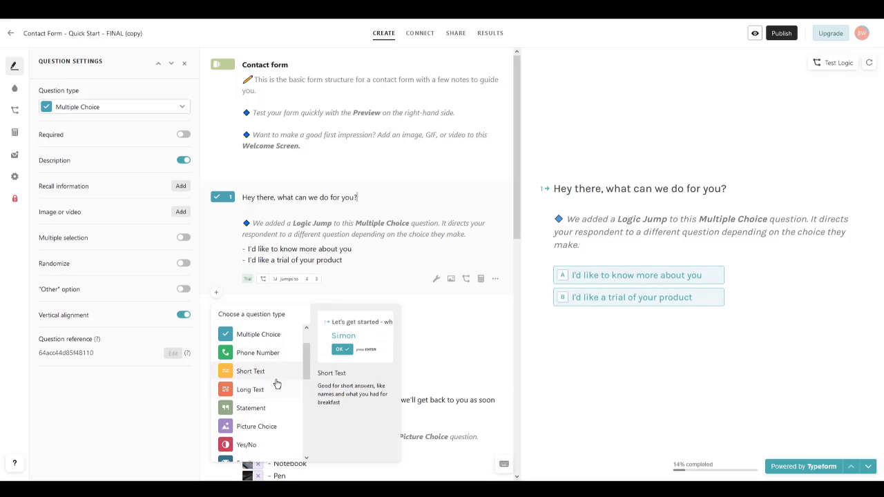
left_click_drag(308, 373, 306, 391)
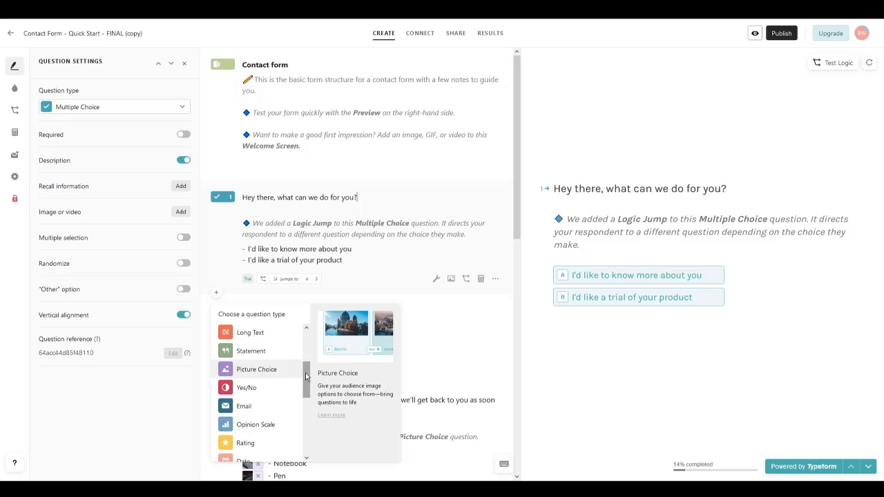
scroll(300, 369, "down", 1)
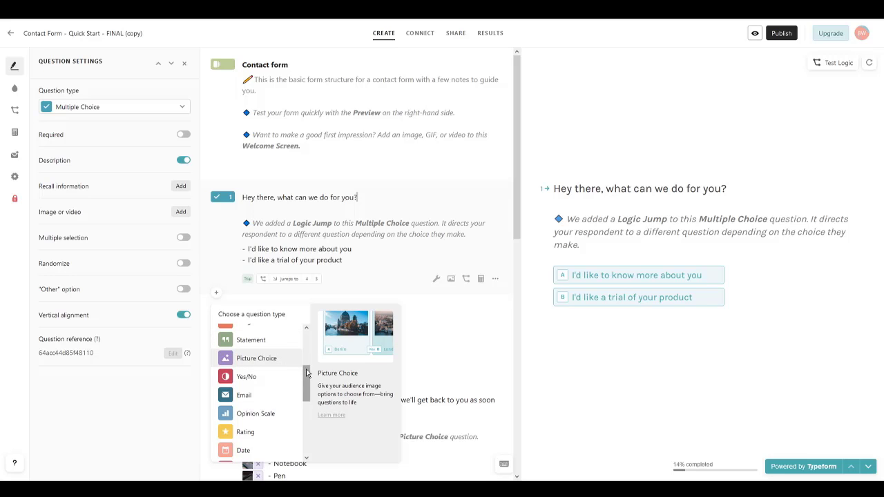
scroll(281, 355, "down", 2)
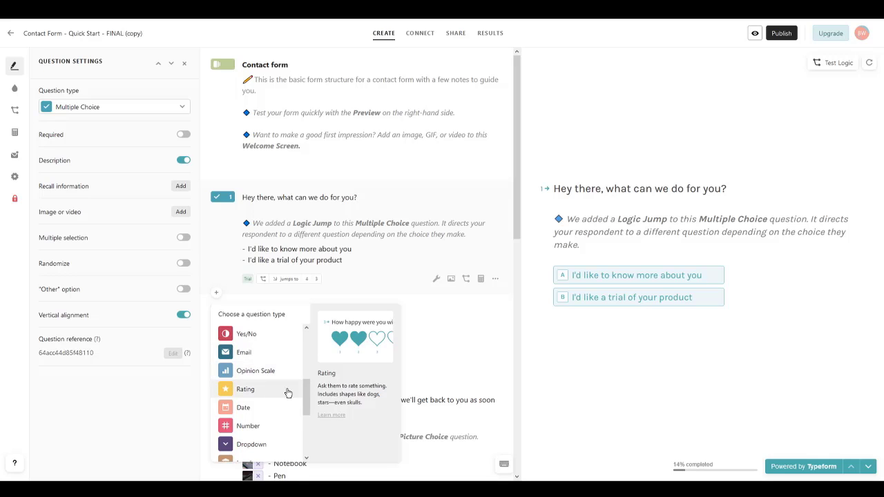
scroll(304, 392, "down", 2)
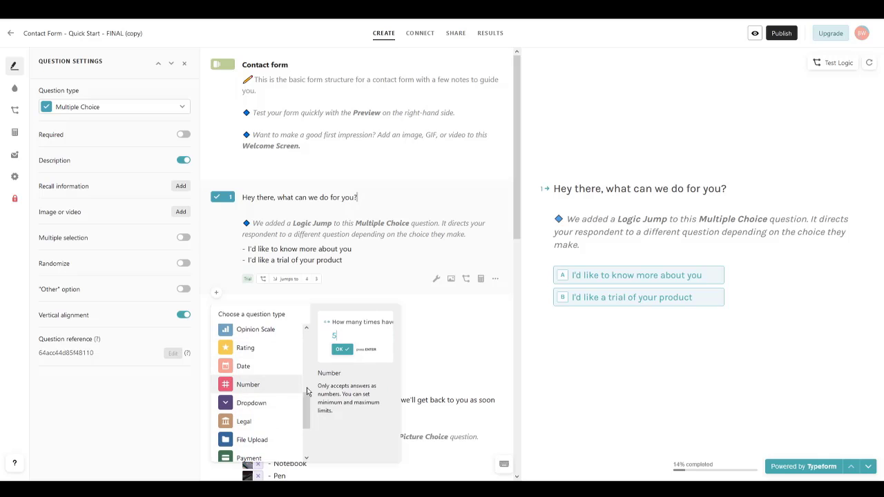
scroll(307, 414, "down", 2)
scroll(307, 415, "down", 2)
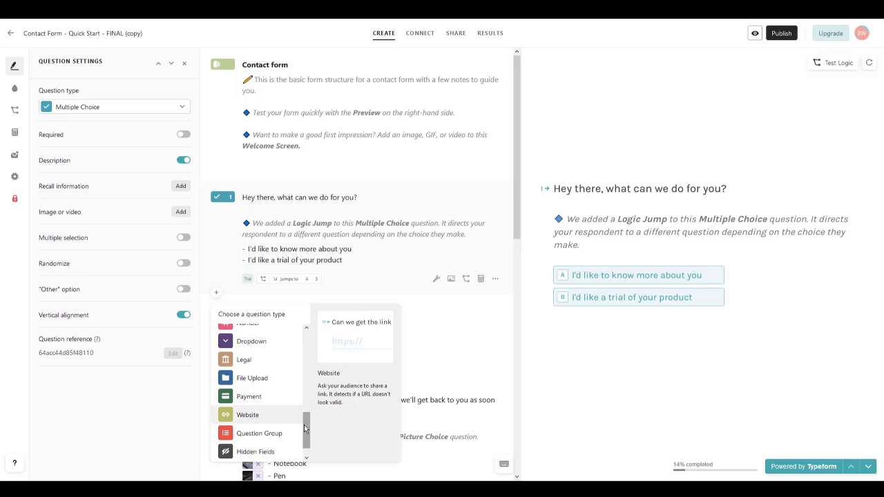
scroll(271, 423, "down", 1)
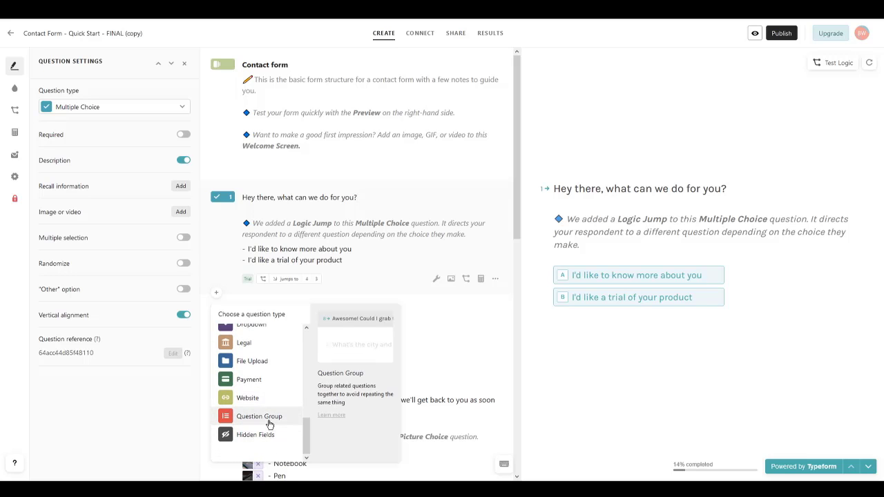
scroll(296, 385, "up", 1)
left_click_drag(309, 433, 306, 456)
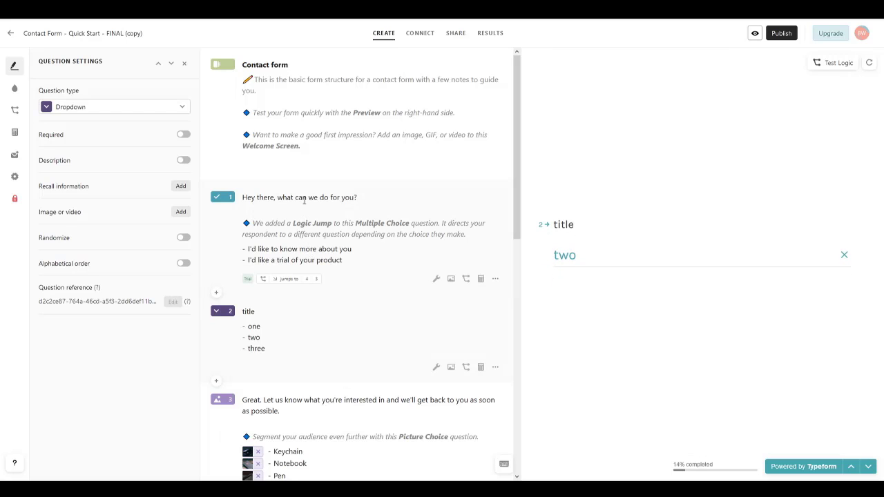
Step: Hyperlink the word 'can' in question 1's title to google.com
double_click(302, 199)
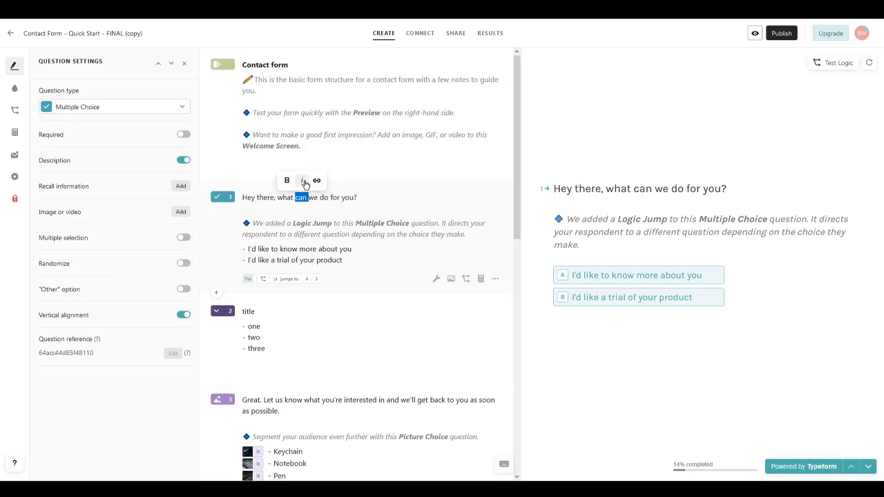
left_click(317, 181)
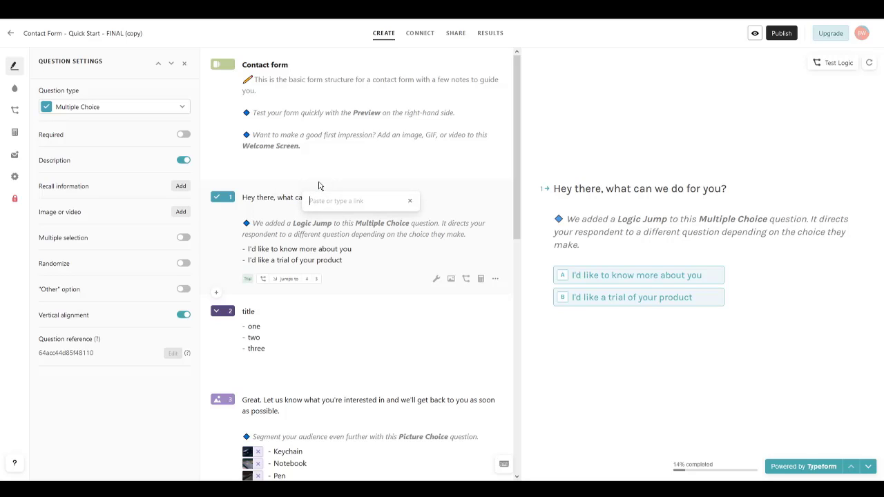
type("ggo")
key("Return")
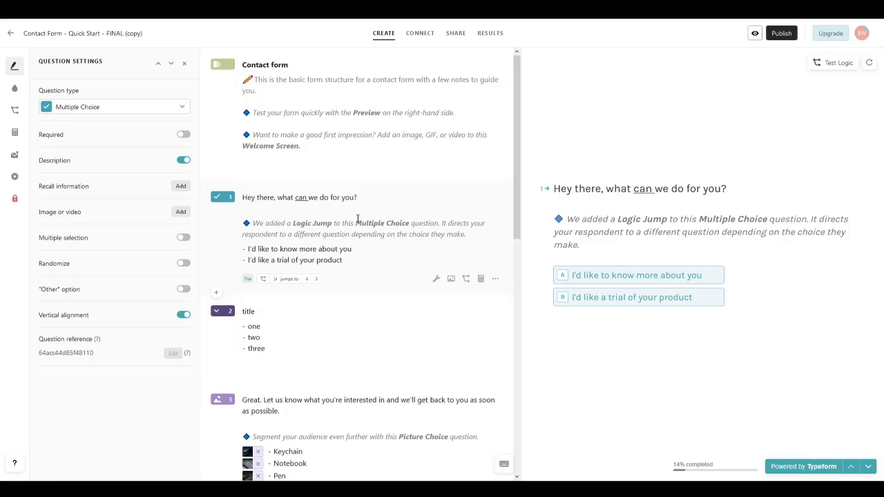
scroll(357, 222, "down", 4)
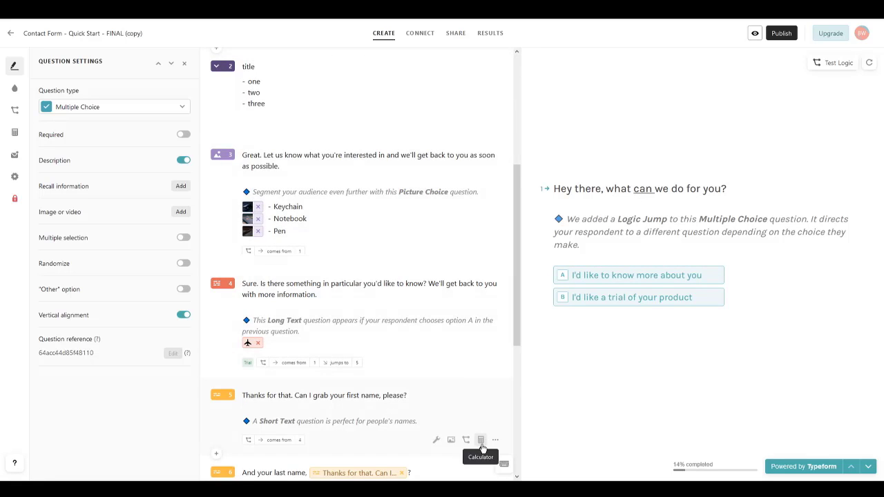
Step: Insert line breaks after 'something', 'you'd' and 'We'll g' so question 4's title spans four lines
left_click(506, 465)
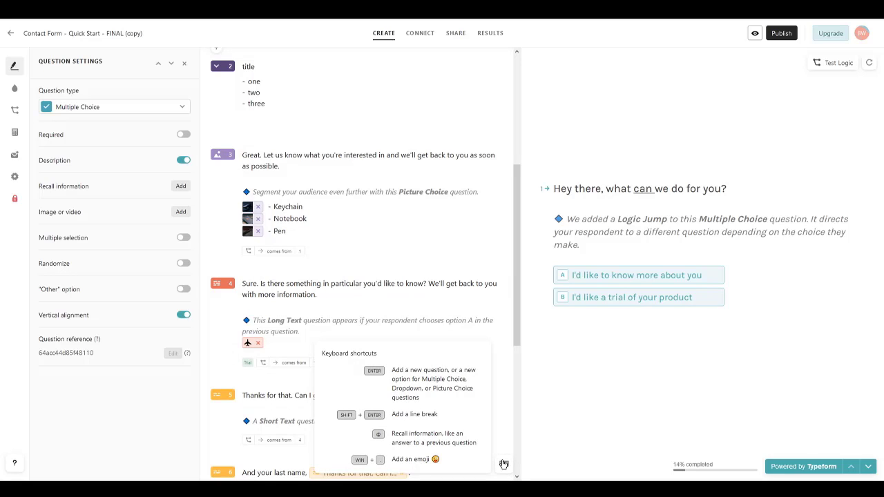
left_click(323, 289)
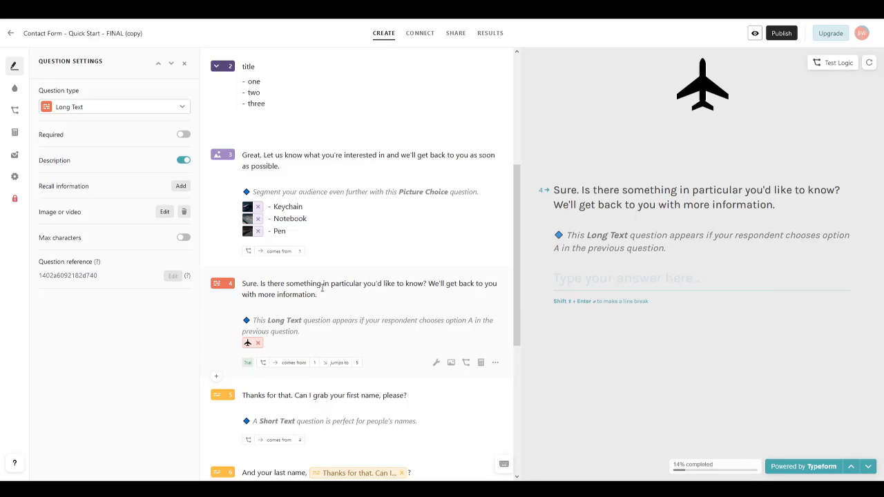
key("shift+Return")
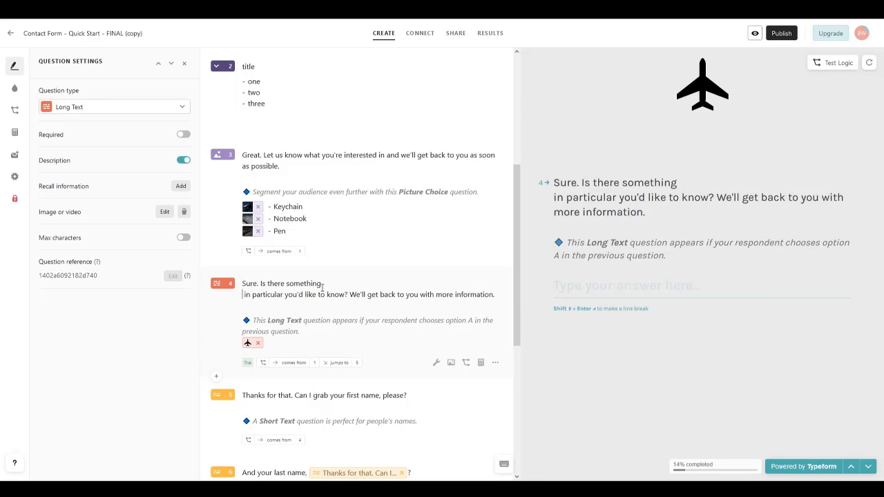
left_click(304, 294)
key("shift+Return")
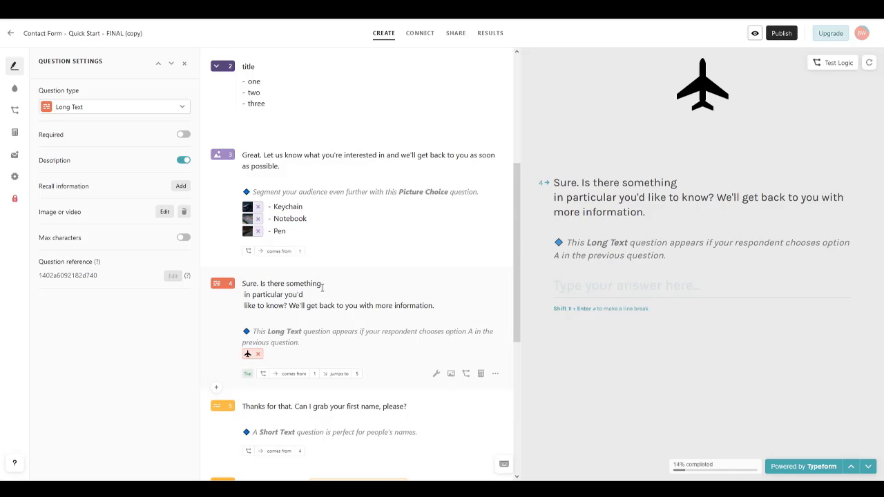
left_click(311, 306)
key("shift+Return")
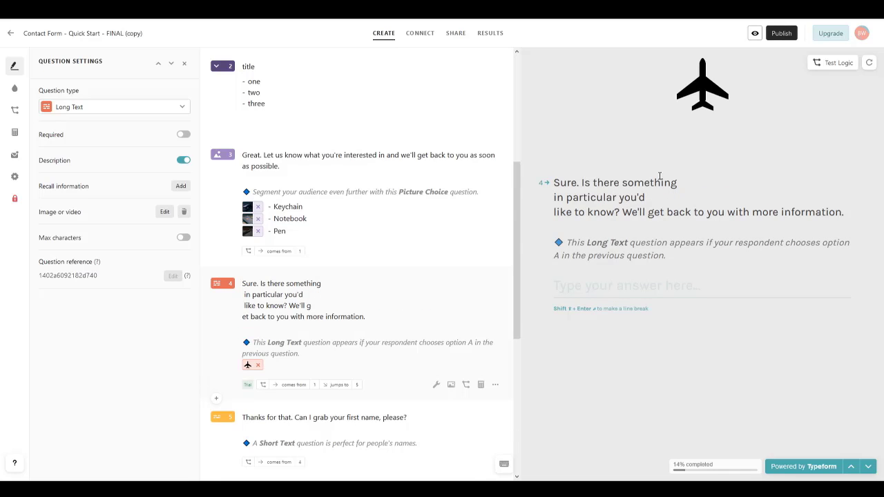
left_click_drag(556, 175, 751, 223)
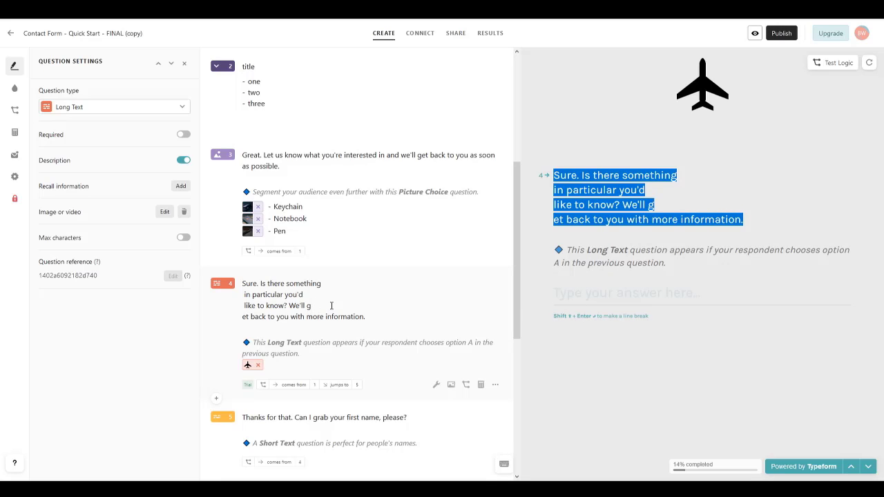
left_click(633, 206)
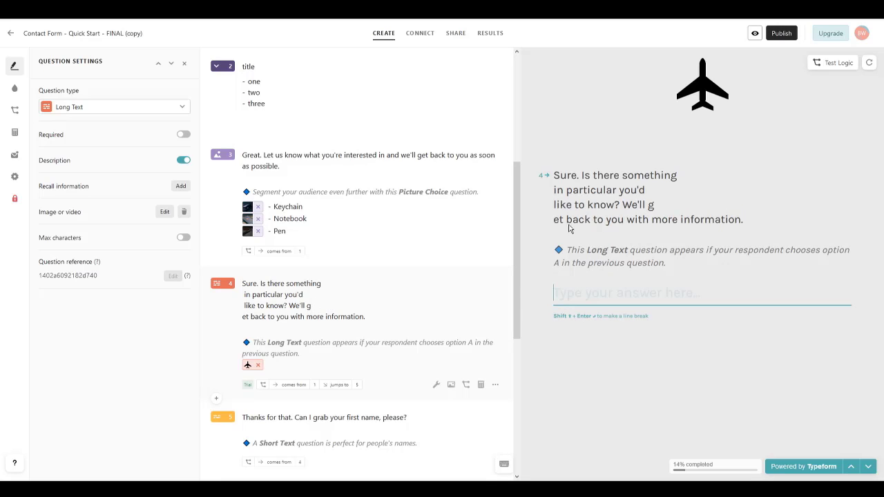
left_click(504, 465)
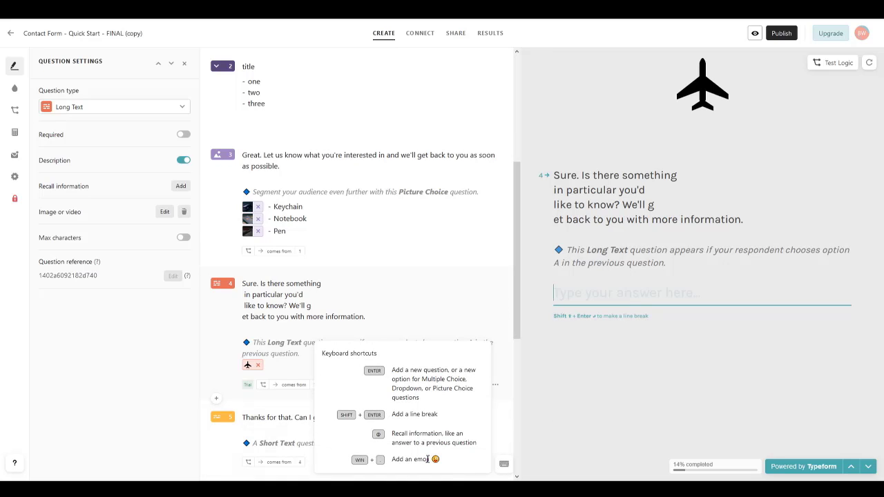
Step: Insert the 😋 and 🤩 emojis right after 'We'll g' in question 4's title
left_click(315, 302)
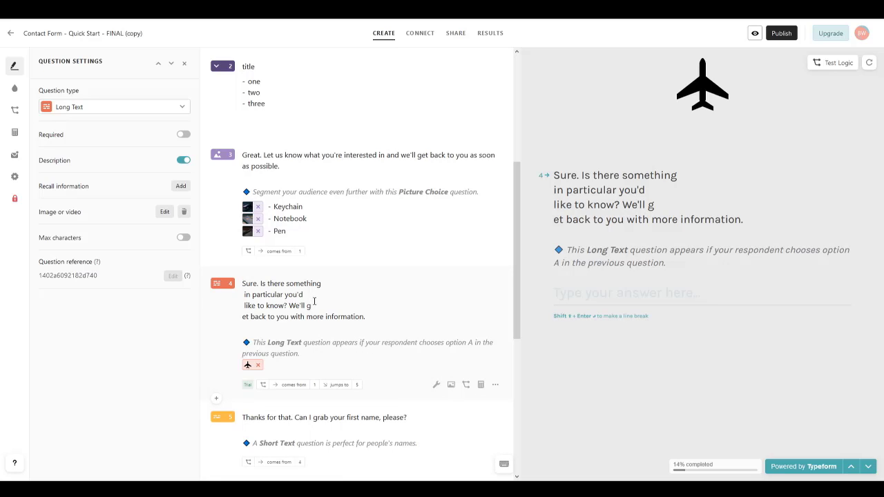
key("super+period")
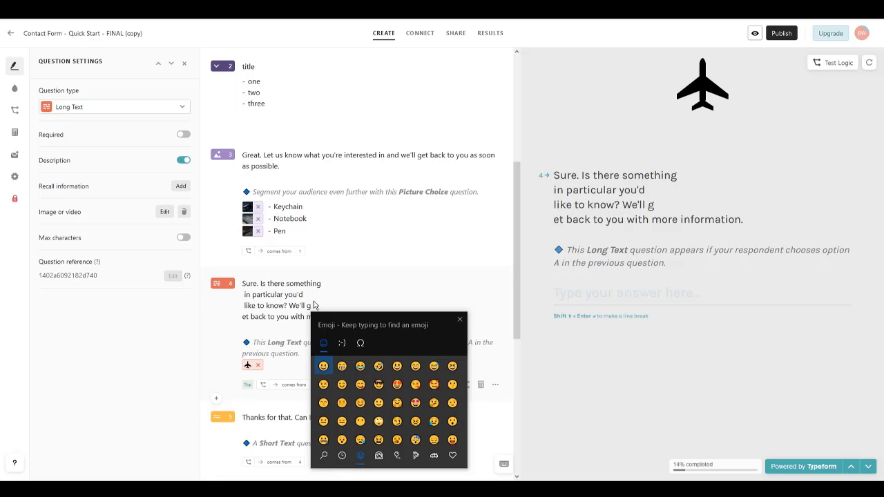
left_click(360, 384)
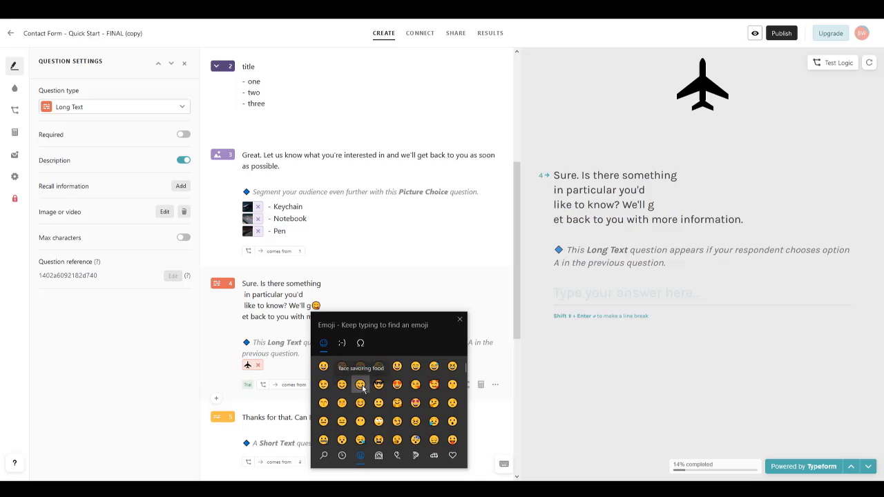
left_click(398, 385)
left_click(328, 289)
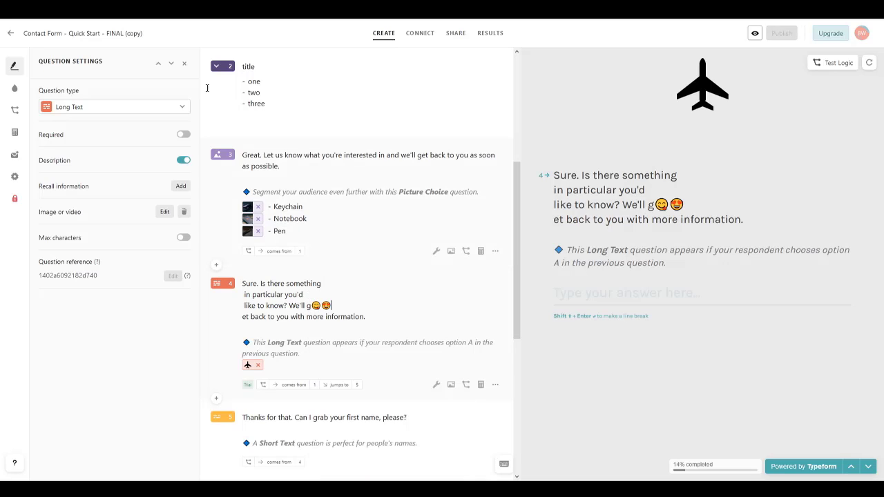
Step: Preview the Fractal, Mystery, Spaceboy and Wavvves public design themes on the form
left_click(14, 88)
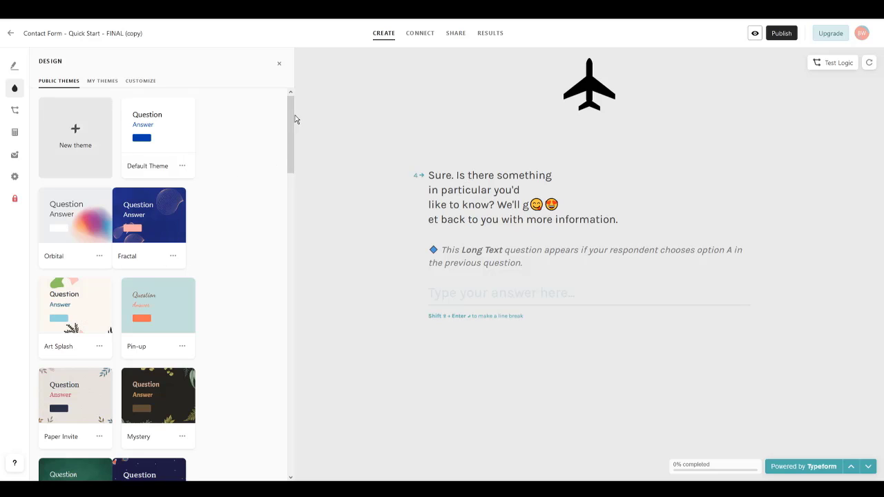
left_click_drag(295, 120, 293, 139)
left_click(258, 152)
left_click(148, 220)
scroll(211, 306, "down", 1)
left_click(147, 342)
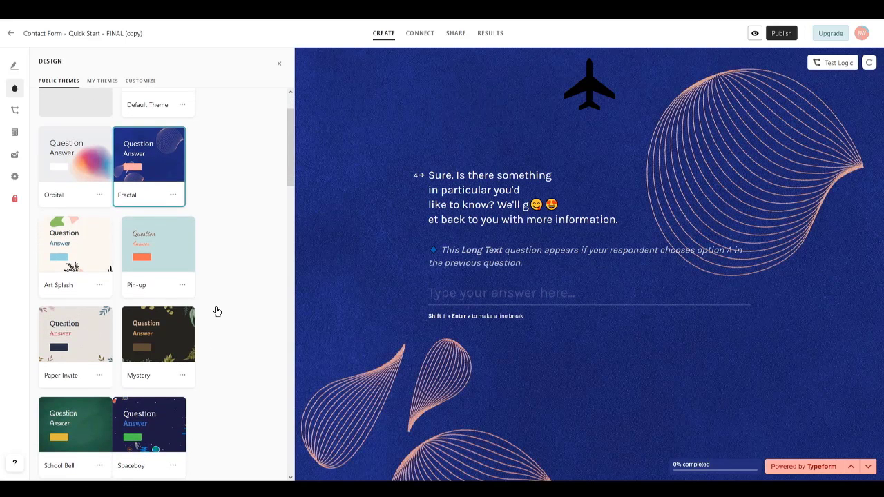
scroll(215, 297, "down", 3)
left_click(185, 285)
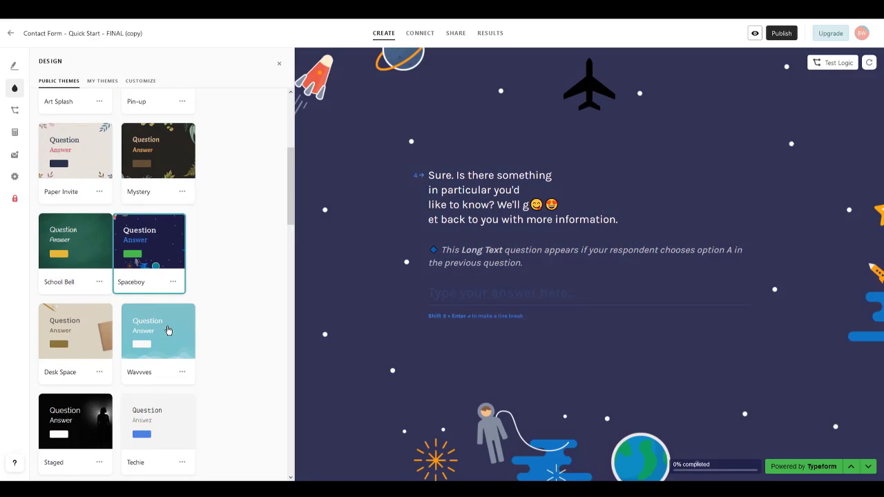
left_click(169, 330)
scroll(205, 310, "down", 1)
scroll(206, 310, "up", 5)
scroll(145, 318, "down", 15)
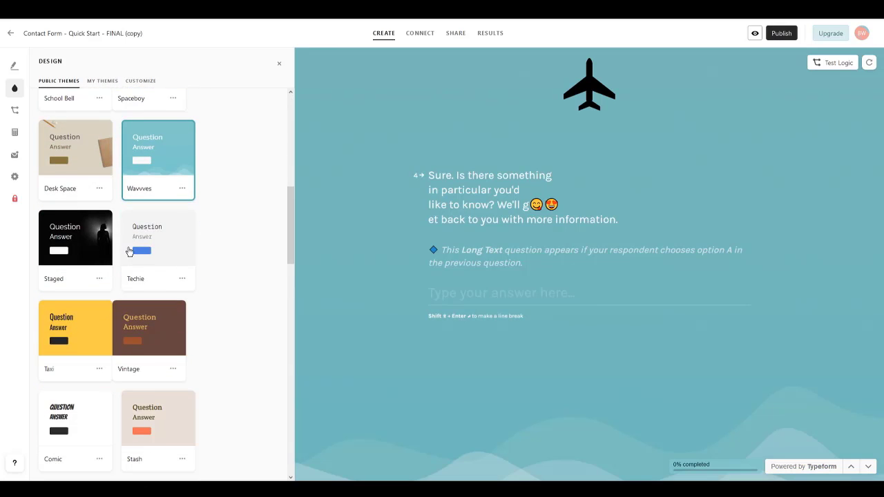
scroll(223, 311, "down", 6)
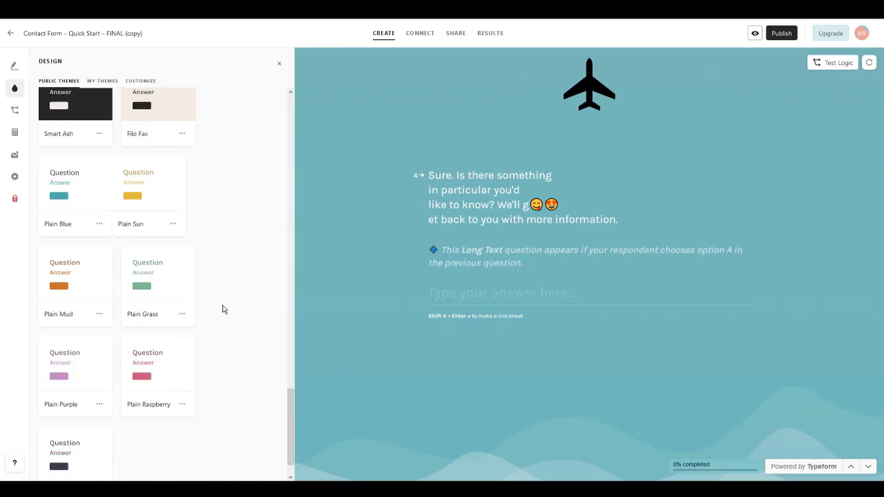
scroll(227, 330, "up", 15)
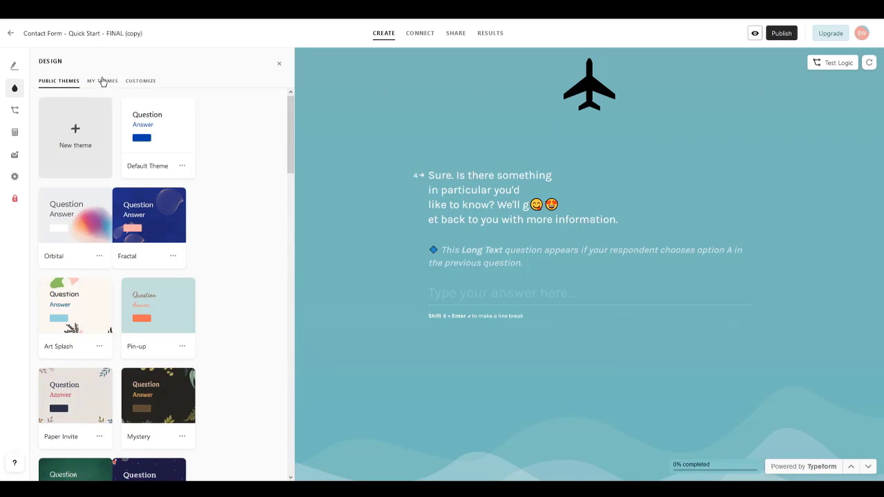
Step: Create and save a new custom theme under My Themes, then open Logic Jump for question 4
left_click(98, 84)
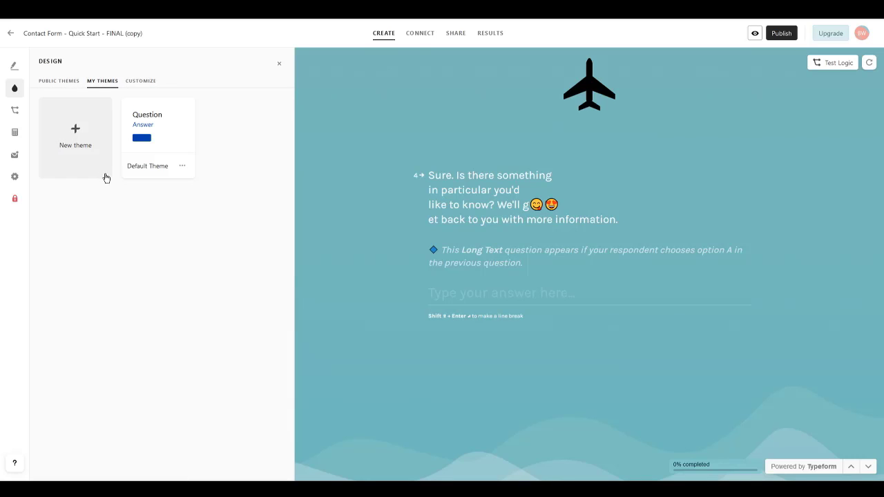
left_click(77, 135)
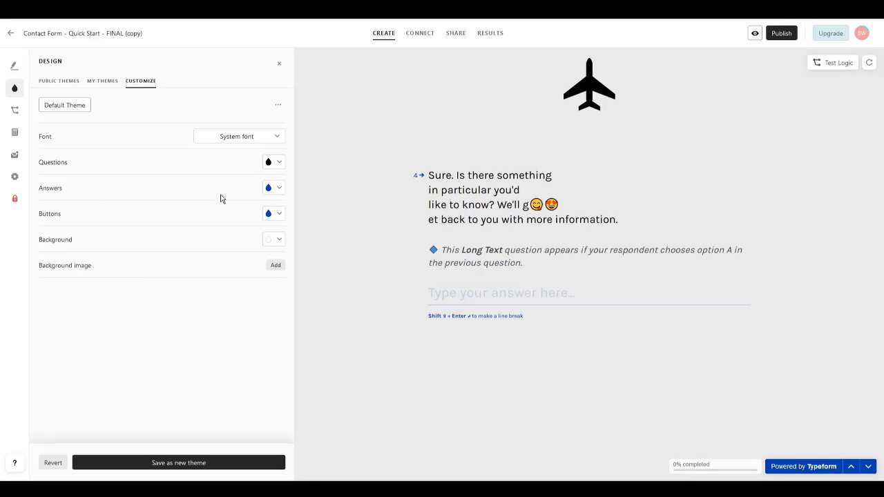
left_click(14, 111)
left_click(517, 281)
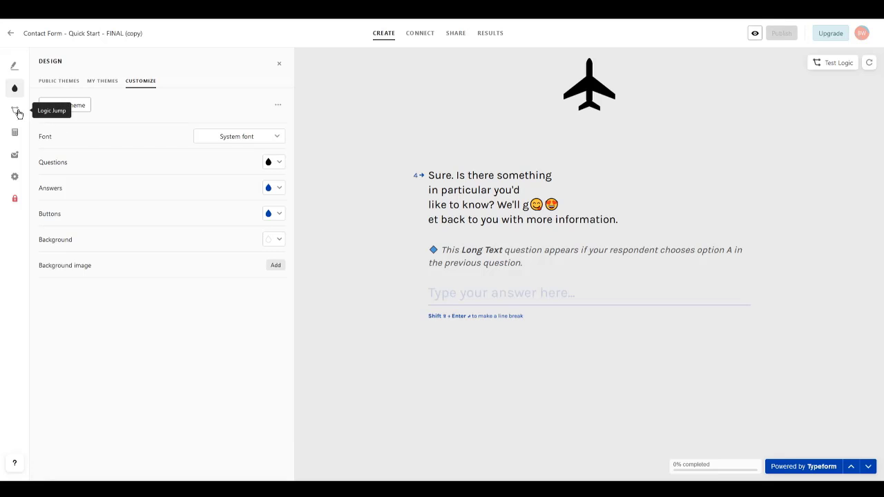
left_click(15, 111)
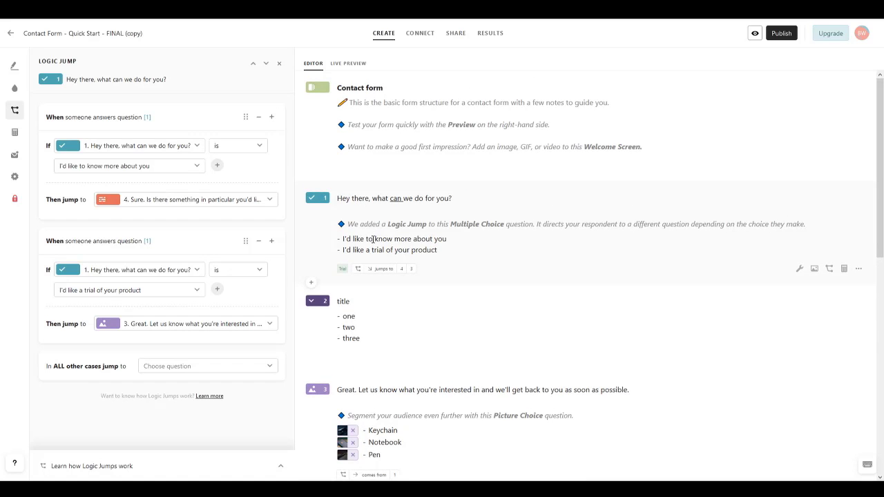
Step: Redirect 'I'd like to know more about you' answers to question 5 instead of 4, then open the Calculator
scroll(373, 239, "down", 5)
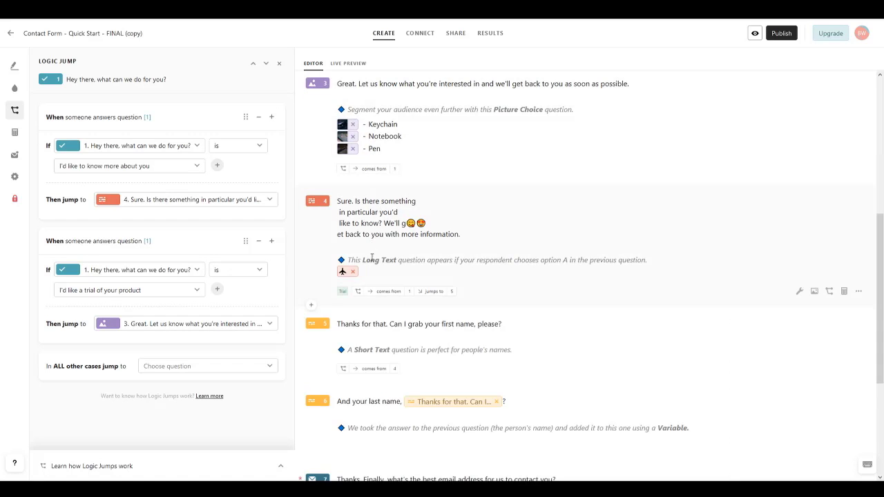
scroll(372, 257, "up", 5)
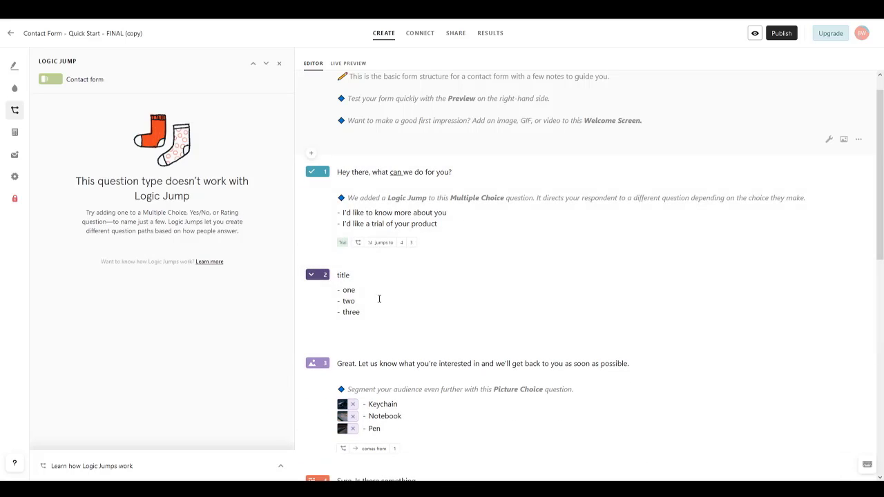
left_click(379, 300)
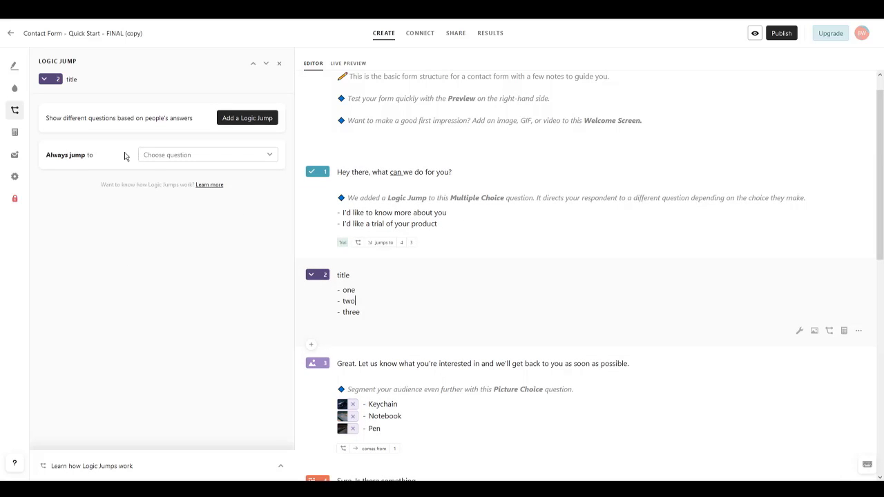
left_click(175, 155)
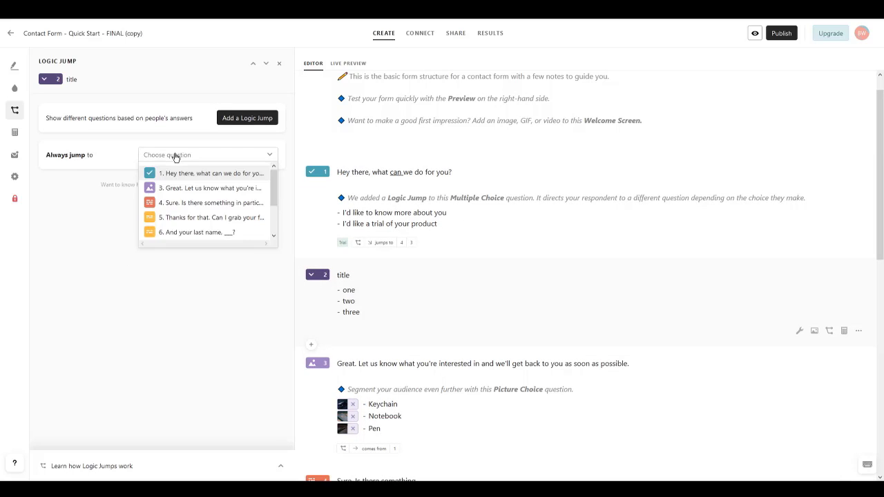
left_click(118, 260)
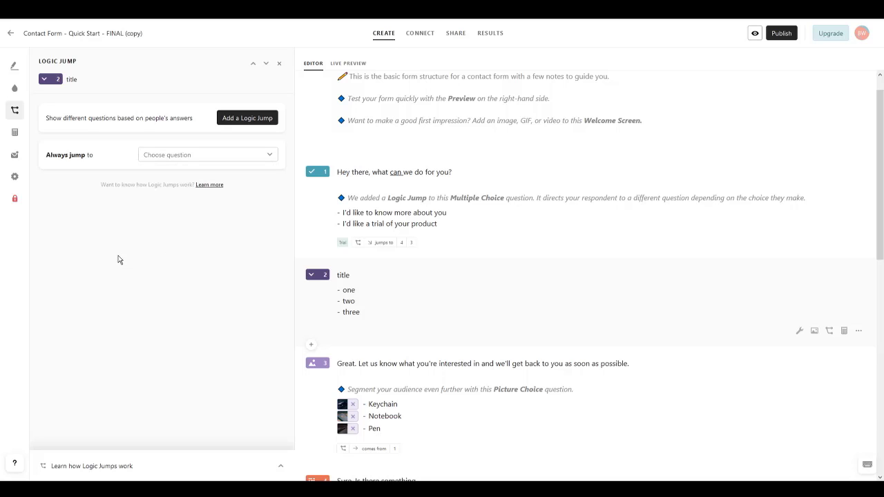
left_click(243, 119)
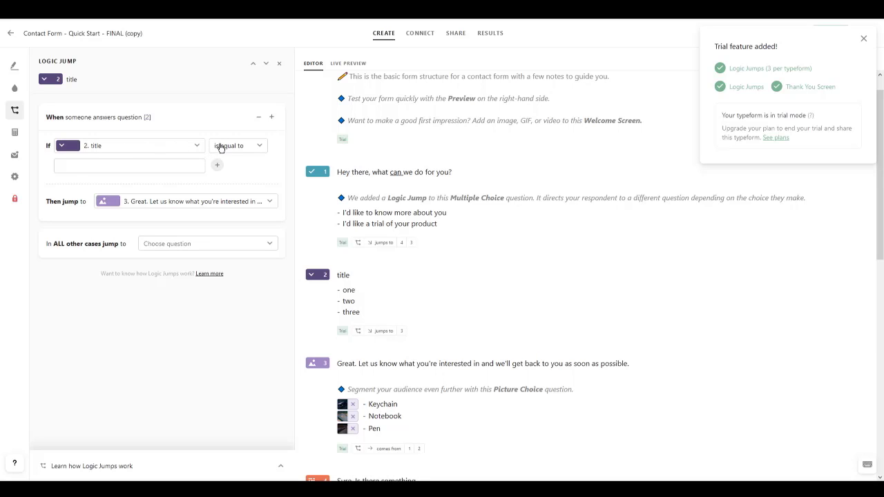
left_click(186, 170)
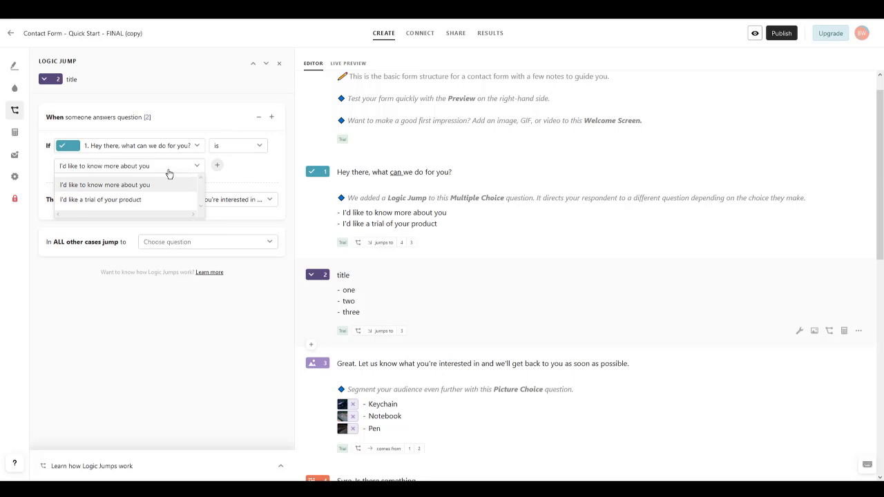
left_click(151, 203)
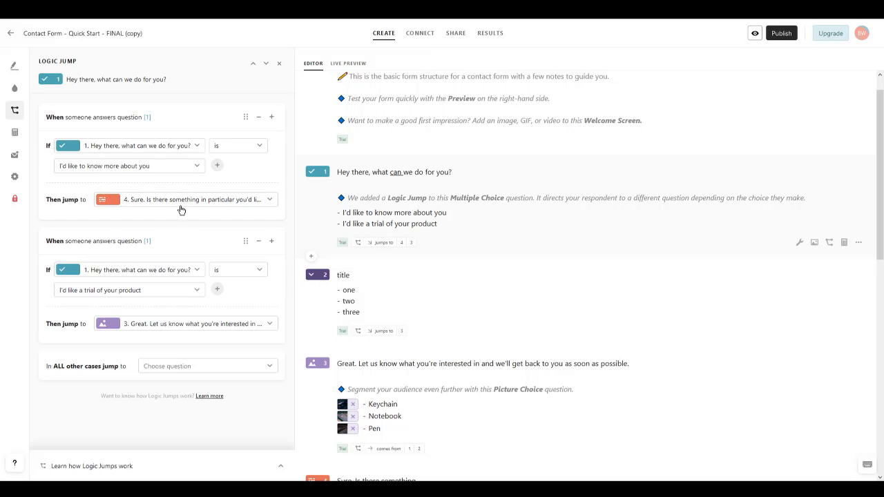
left_click(181, 210)
left_click(156, 266)
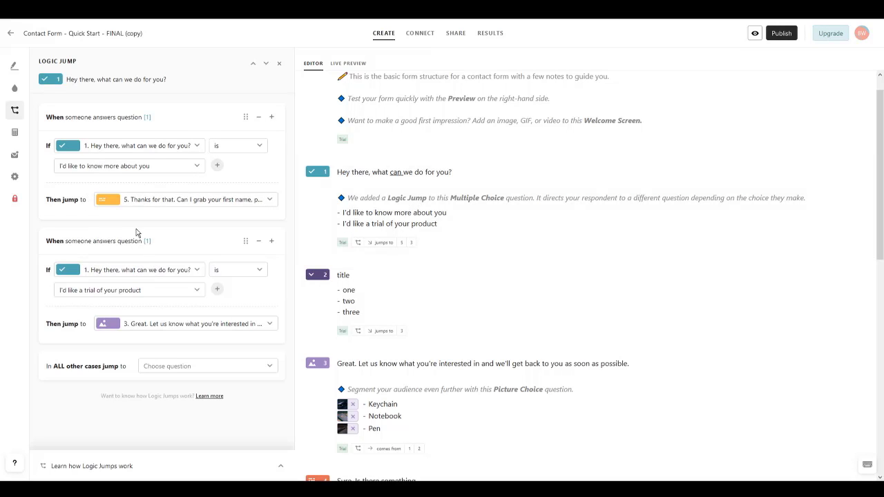
left_click(15, 134)
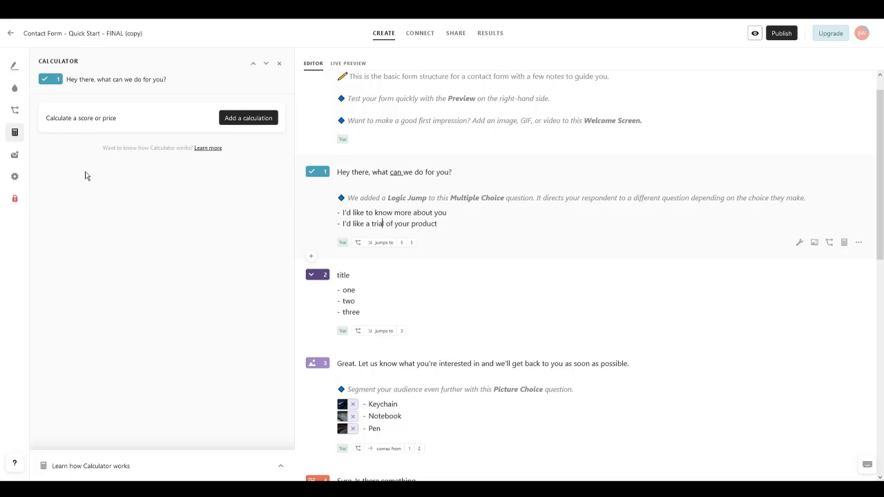
Step: Add a calculation giving 2 points to Score for 'I'd like to know more about you' answers
left_click(248, 118)
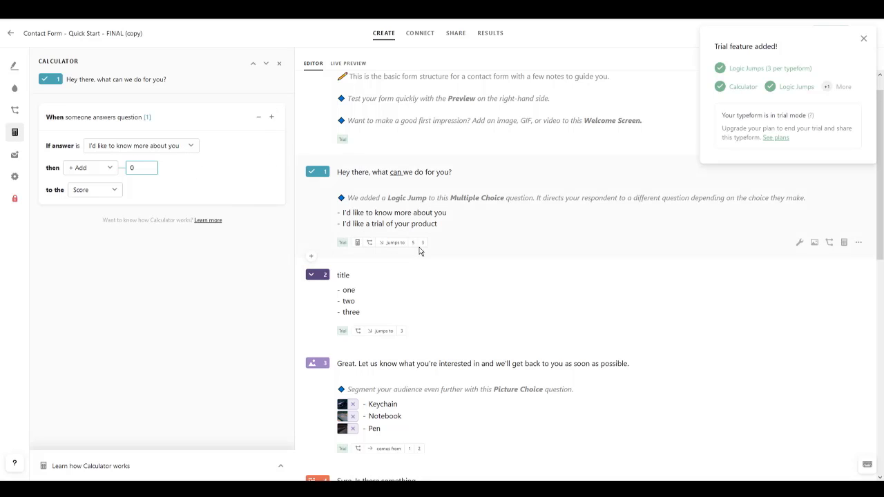
left_click(190, 147)
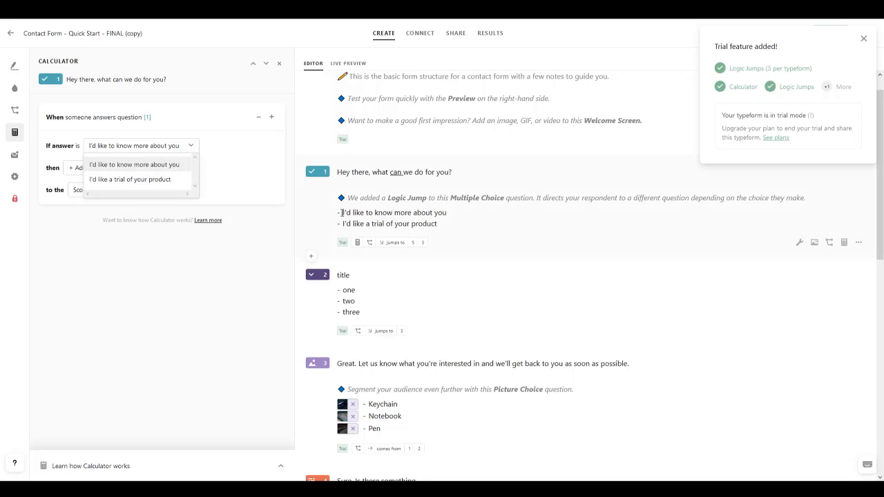
left_click(132, 166)
type("2")
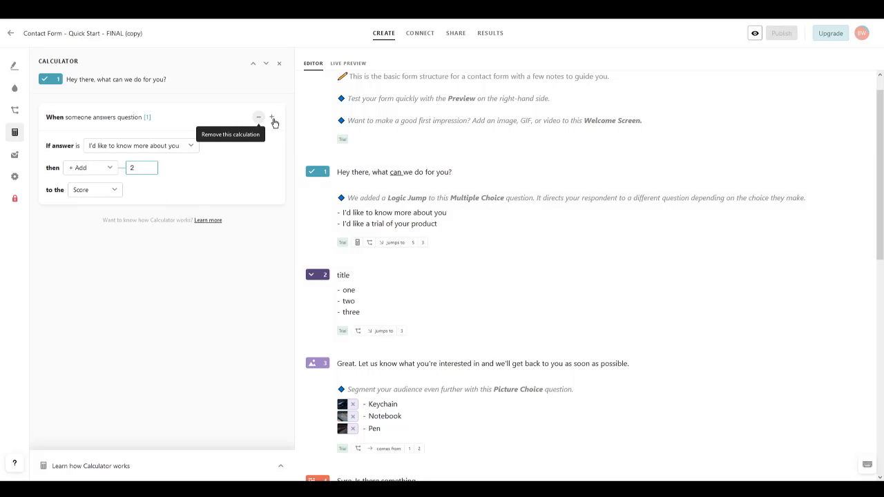
Step: Add a second calculation giving 1 point for 'I'd like a trial of your product' answers
left_click(272, 119)
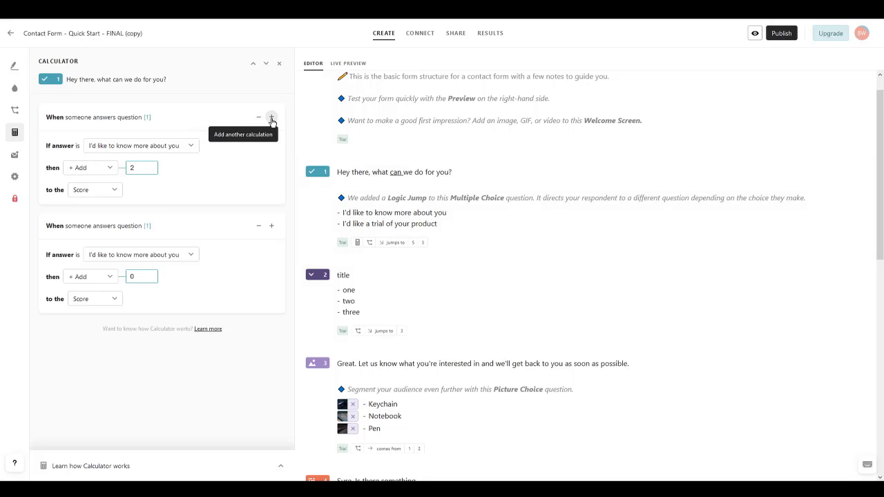
left_click(157, 259)
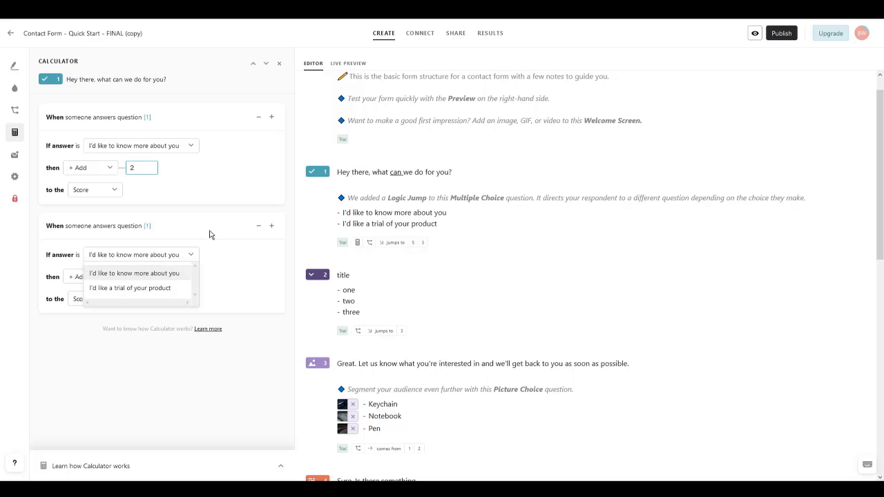
left_click(212, 234)
left_click(140, 257)
left_click(154, 288)
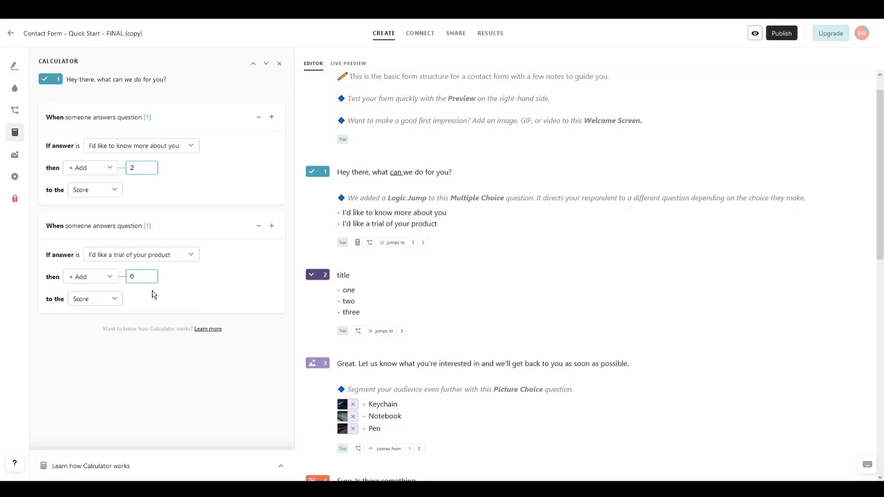
left_click(111, 349)
scroll(349, 277, "down", 5)
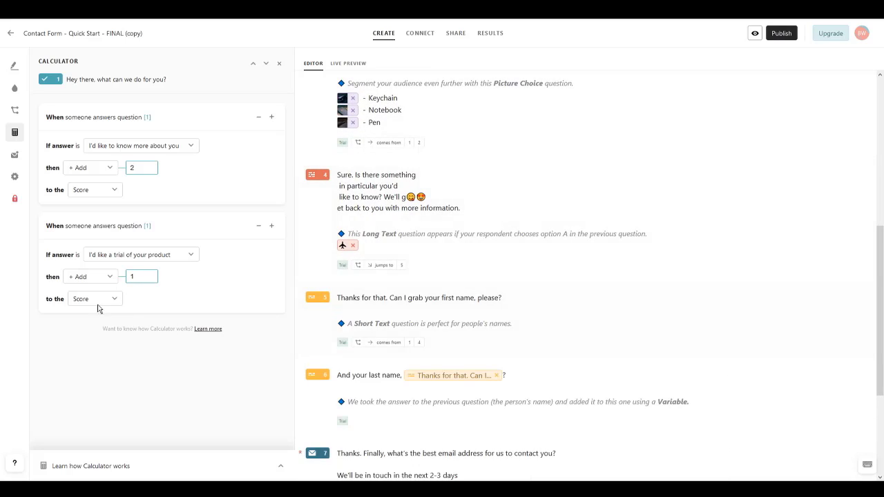
scroll(353, 289, "down", 1)
scroll(353, 289, "down", 2)
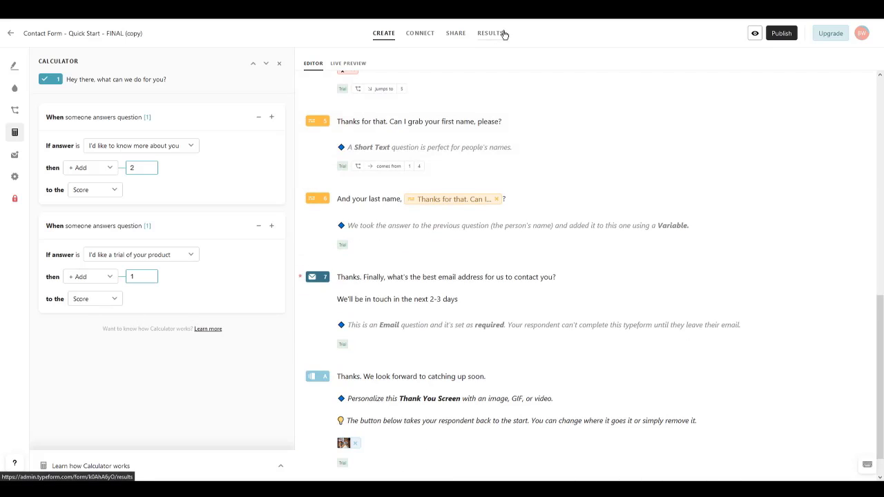
left_click(18, 159)
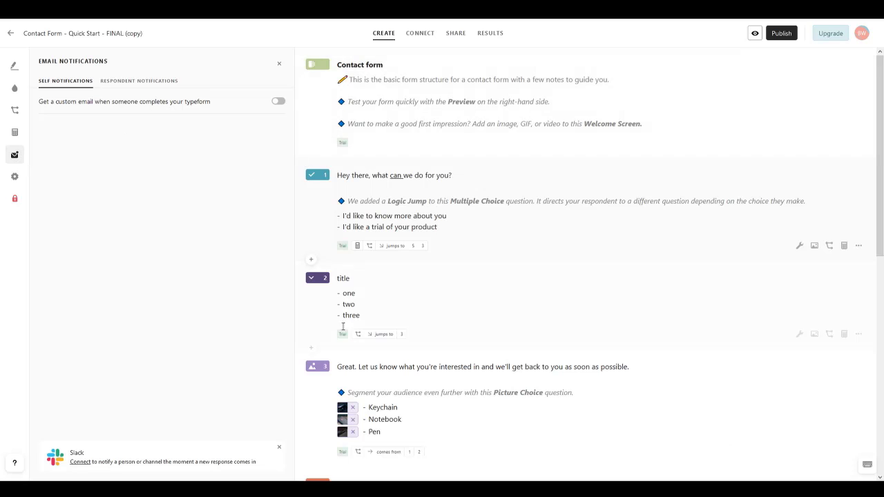
Step: Switch on Self Notifications so an email with the default template arrives for each response
scroll(351, 239, "down", 2)
scroll(346, 324, "down", 1)
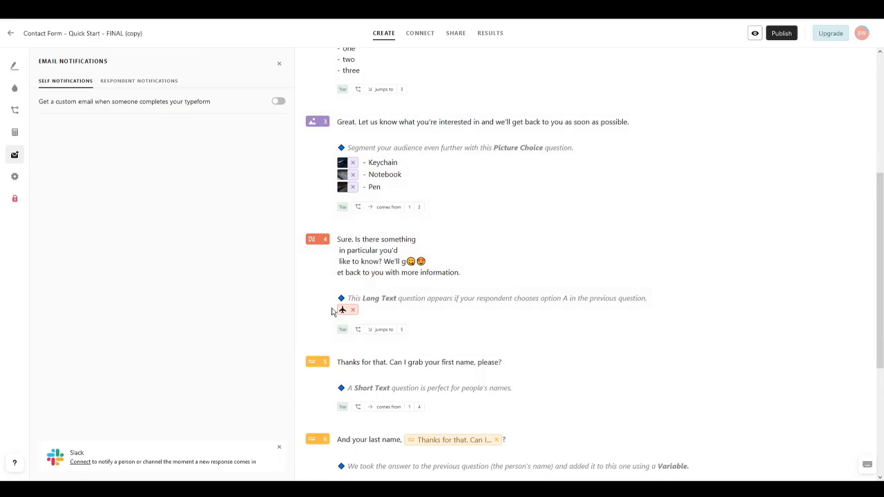
scroll(340, 310, "down", 3)
scroll(360, 168, "up", 10)
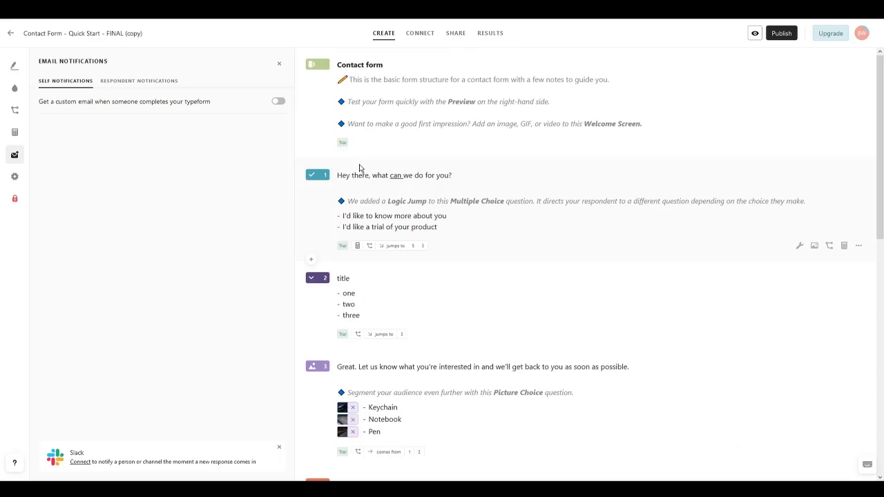
left_click(279, 102)
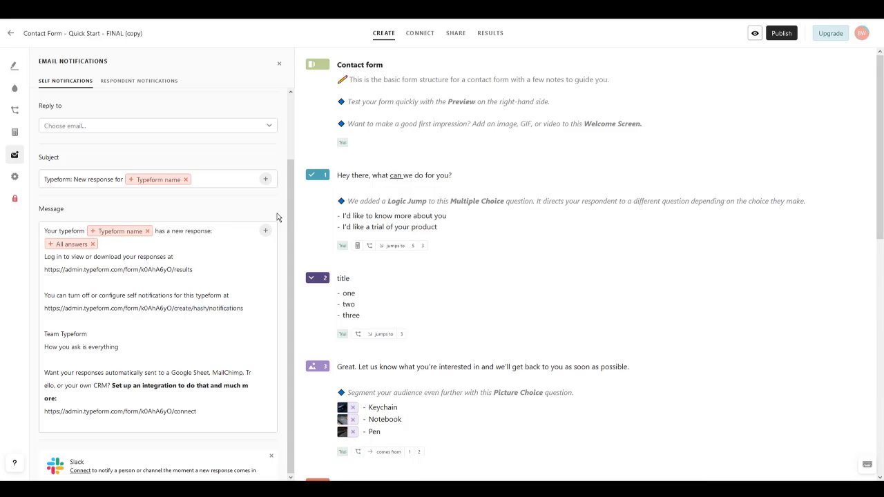
left_click(15, 177)
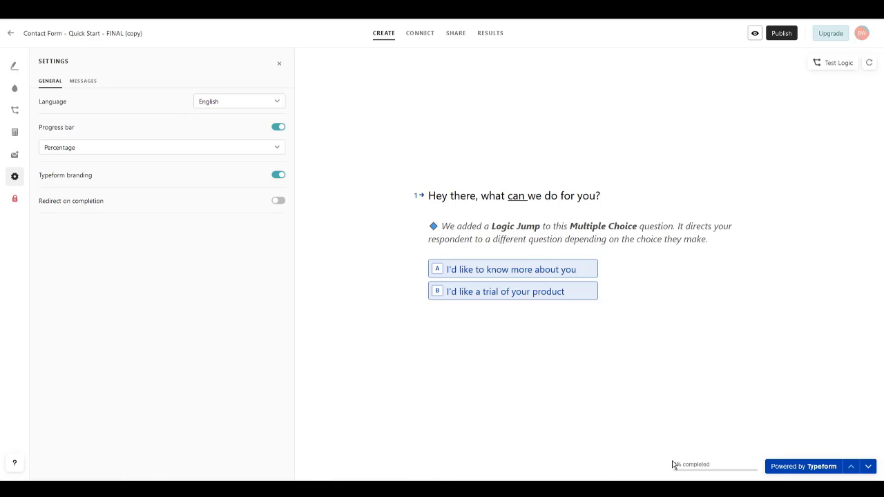
Step: Turn off the progress bar in General settings and review the respondent texts on the Messages tab
left_click(279, 127)
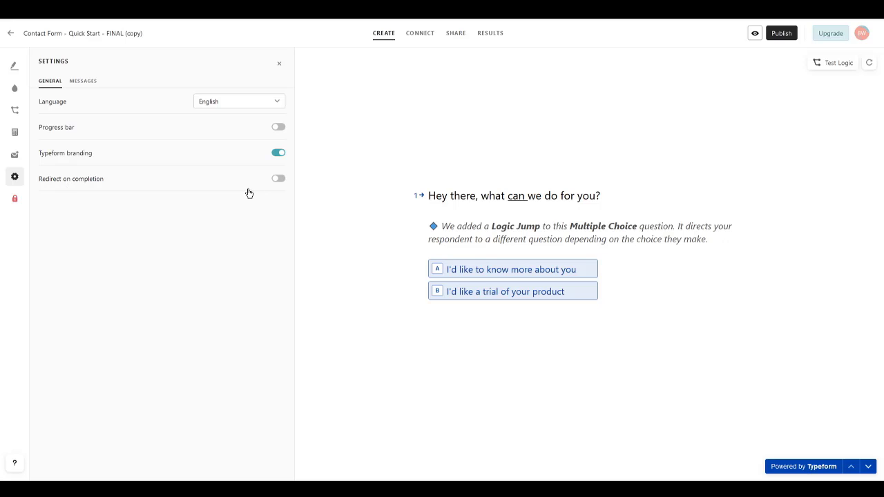
left_click(83, 81)
scroll(131, 235, "down", 4)
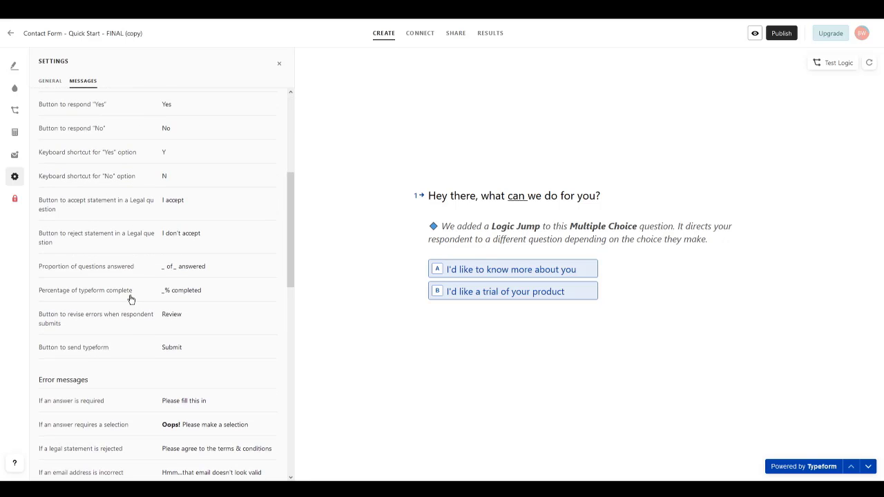
scroll(156, 221, "down", 3)
scroll(155, 332, "down", 4)
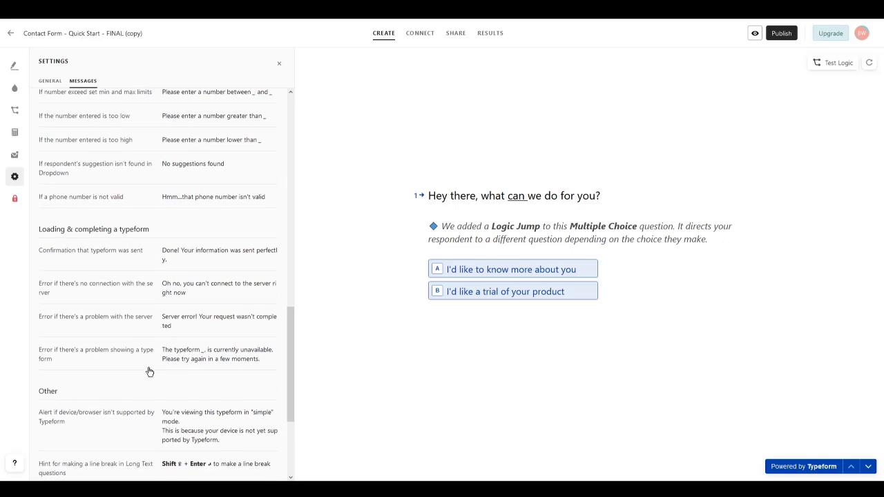
scroll(149, 372, "down", 3)
scroll(178, 373, "up", 6)
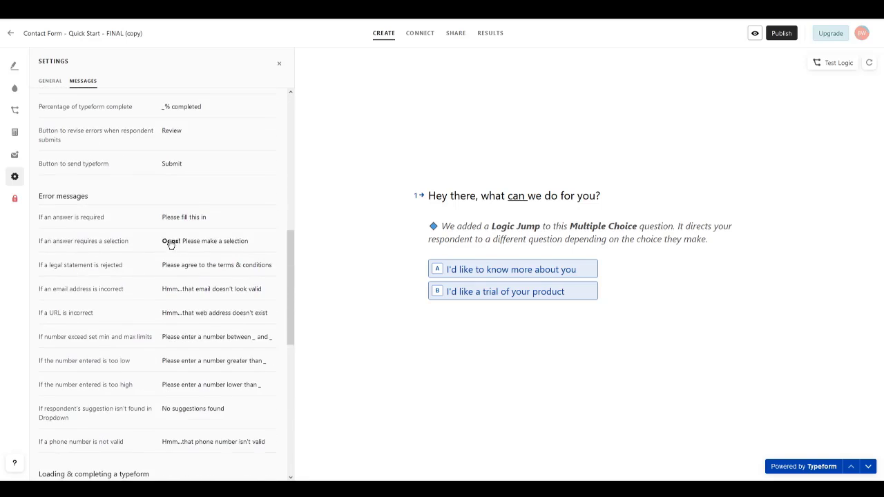
scroll(166, 249, "down", 3)
scroll(164, 259, "up", 8)
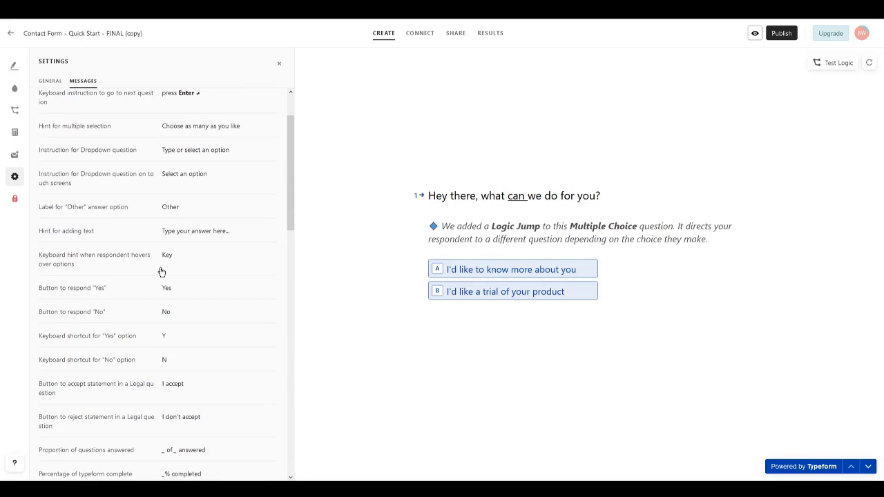
scroll(162, 272, "up", 2)
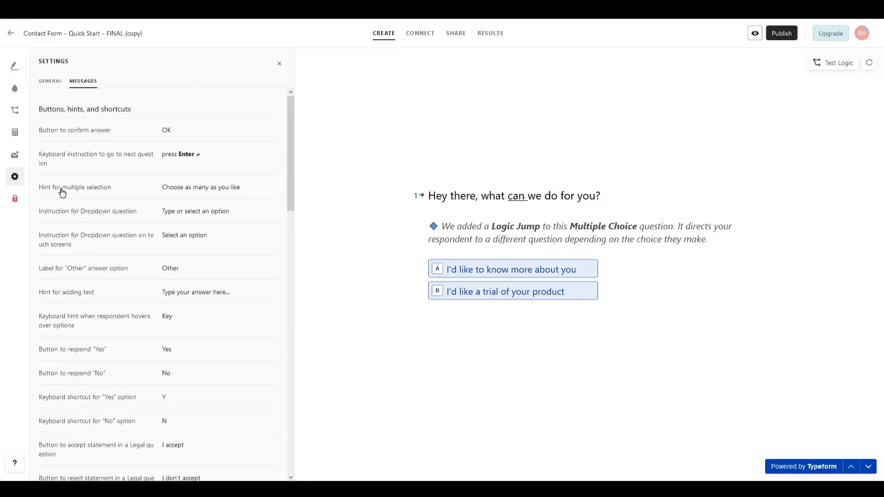
left_click(420, 34)
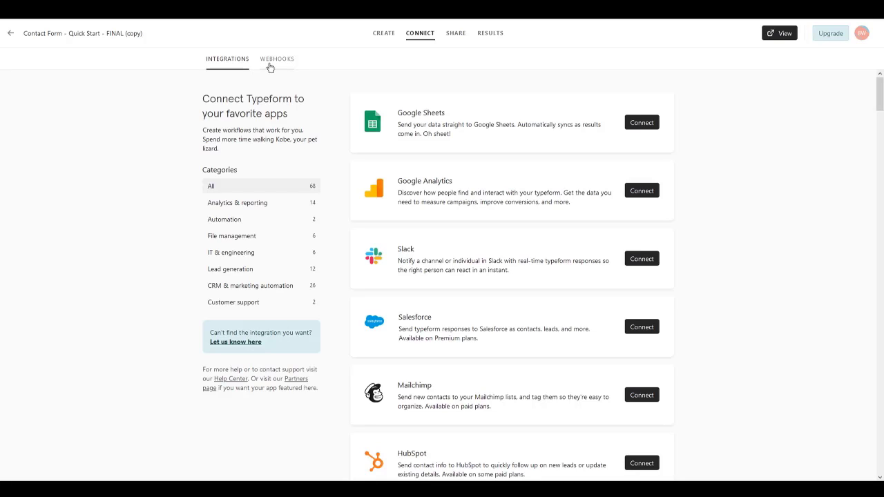
Step: Browse the Connect integrations list, then open the Share page with its link and embed options
middle_click(339, 108)
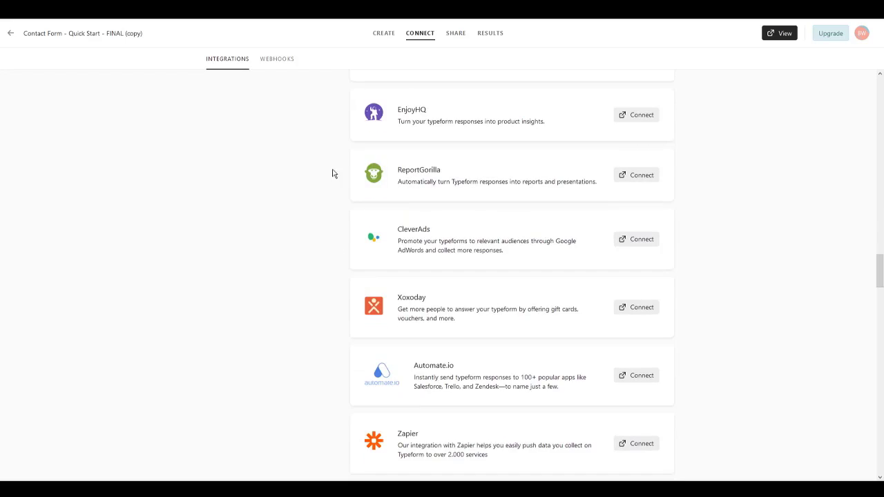
middle_click(316, 323)
middle_click(302, 152)
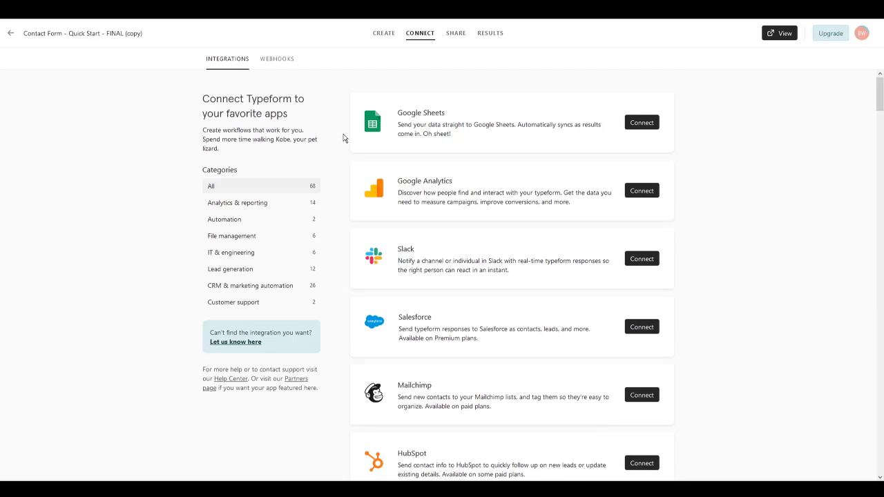
middle_click(342, 136)
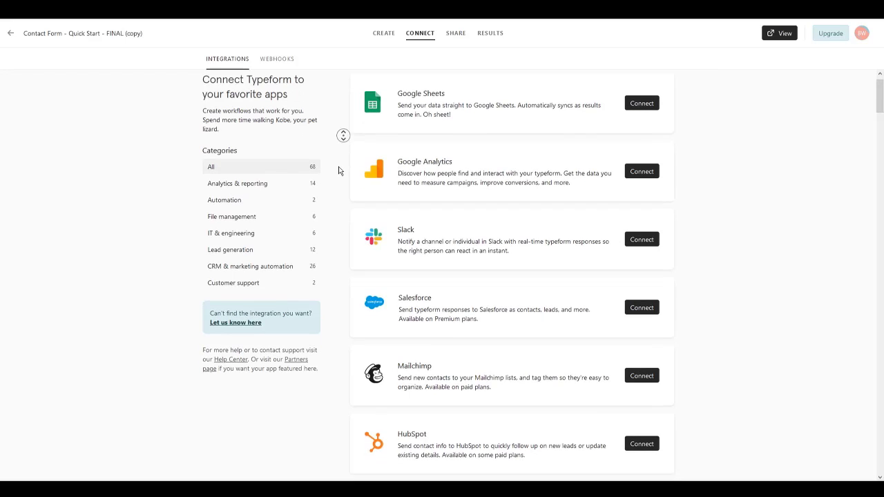
middle_click(365, 172)
scroll(348, 172, "down", 20)
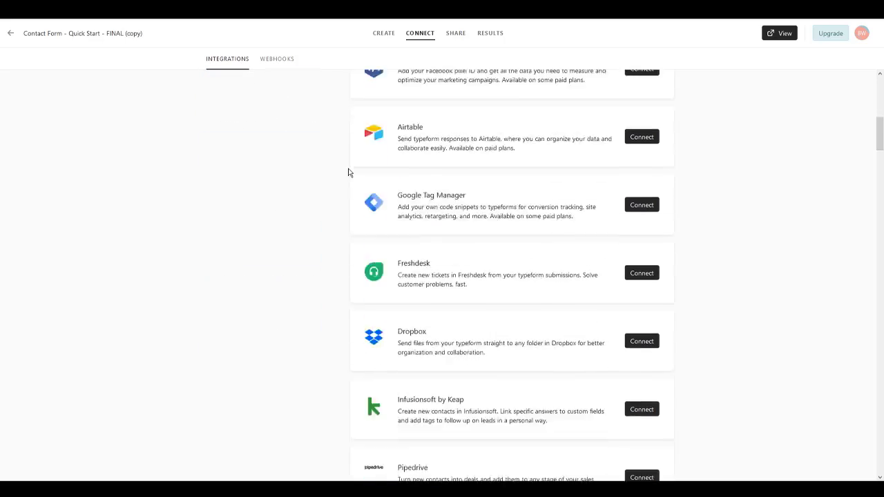
scroll(329, 199, "down", 18)
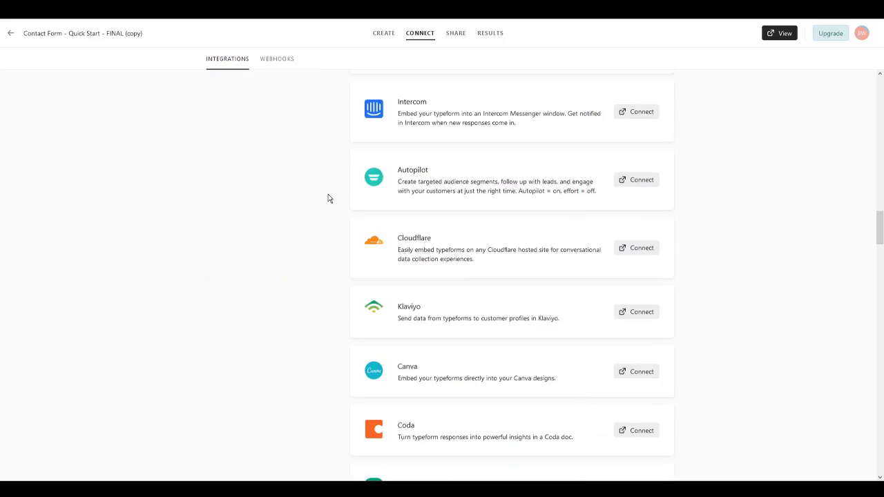
scroll(329, 199, "down", 6)
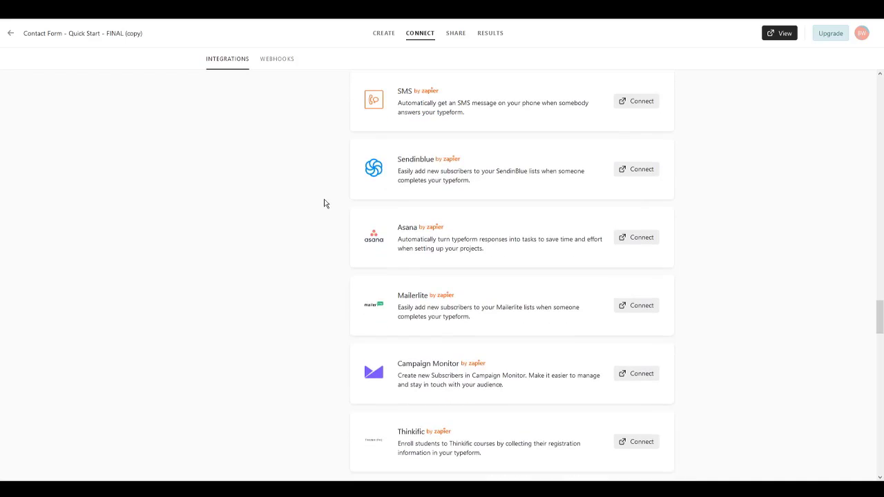
scroll(325, 261, "down", 1)
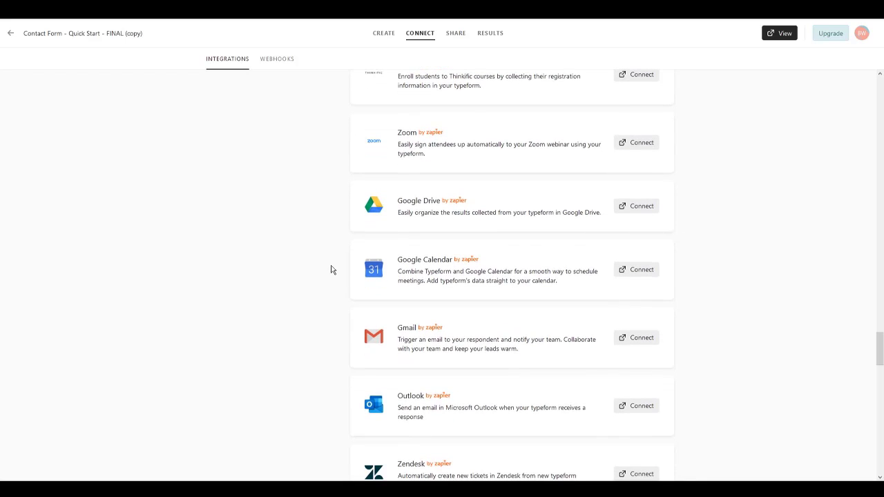
left_click(448, 38)
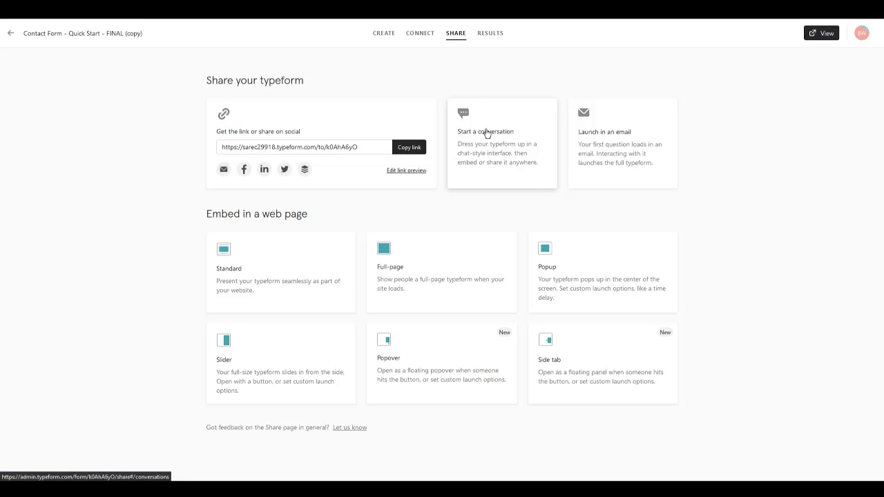
Step: Open Start a conversation and compare its Full page, Inline and Chat button layouts
left_click(487, 134)
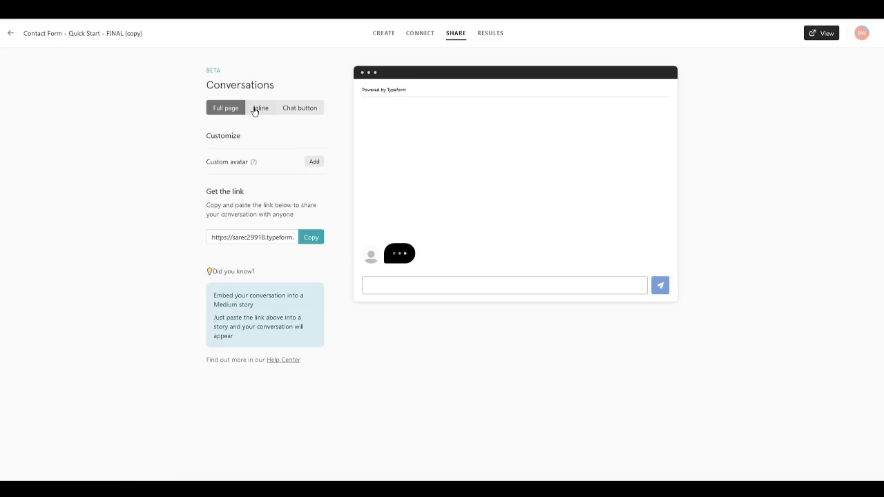
left_click(255, 111)
left_click(290, 113)
left_click(259, 113)
left_click(221, 113)
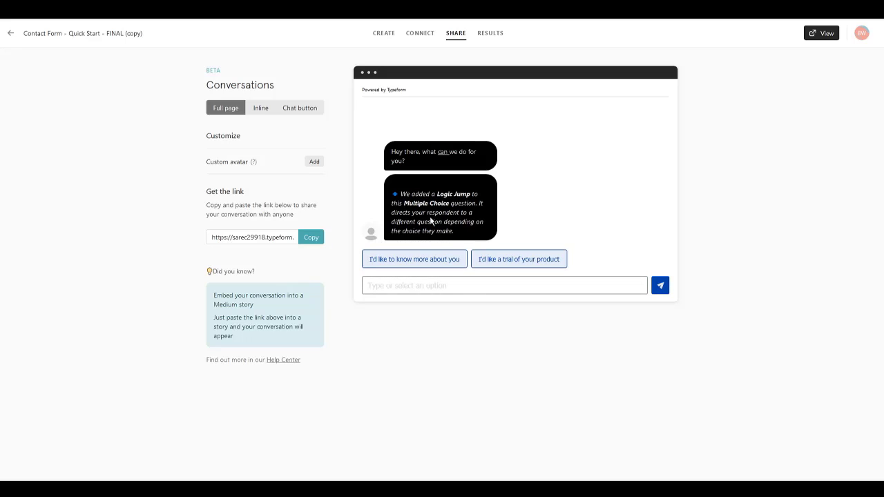
Step: Answer the first two chat questions in the preview and copy the conversation link
left_click(428, 259)
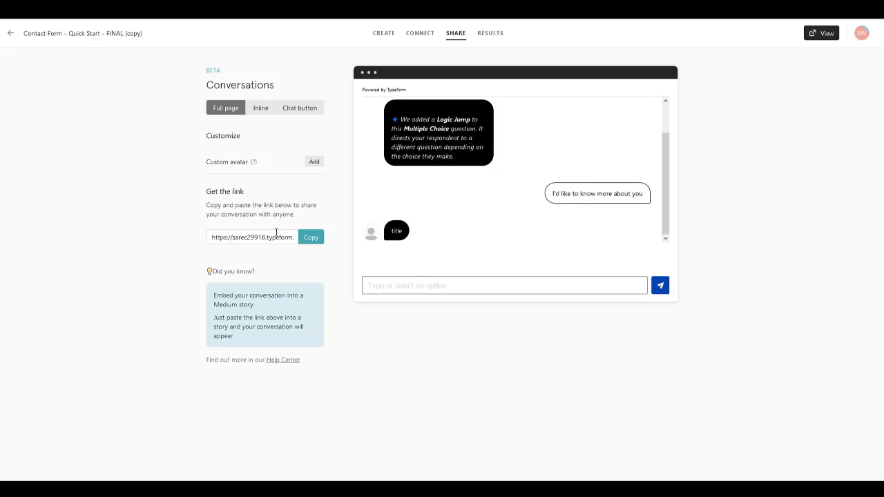
left_click(373, 261)
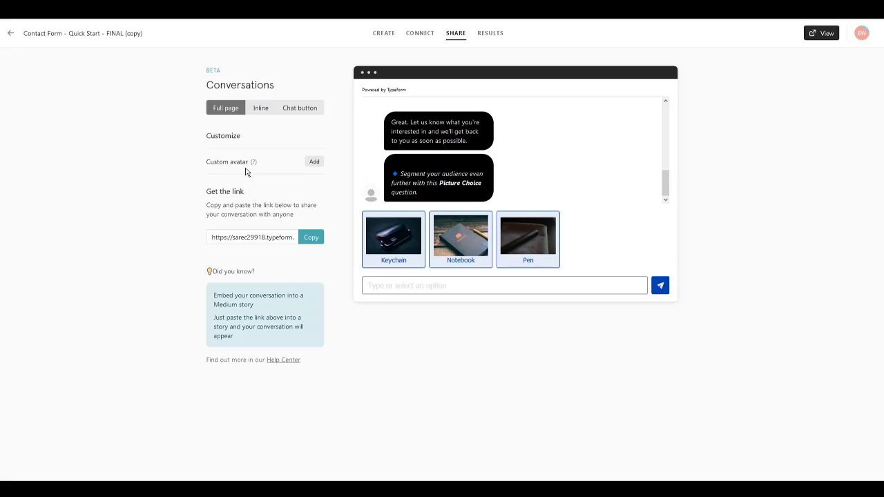
left_click(311, 238)
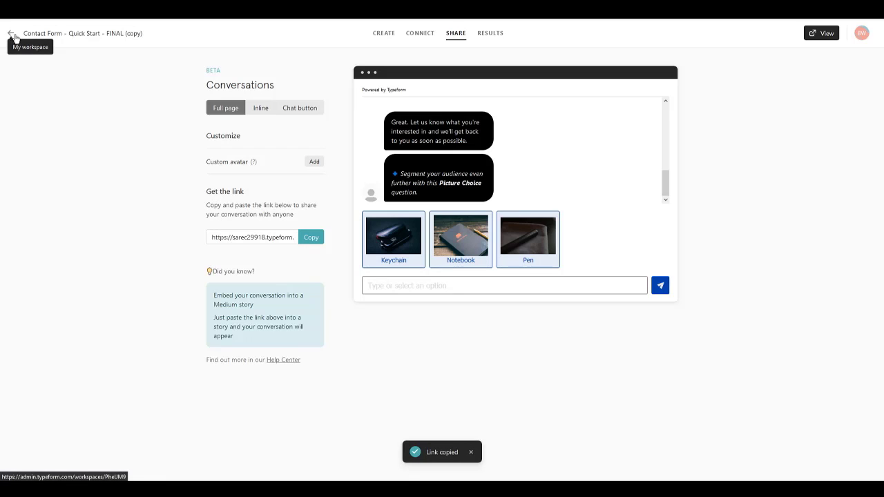
left_click(11, 34)
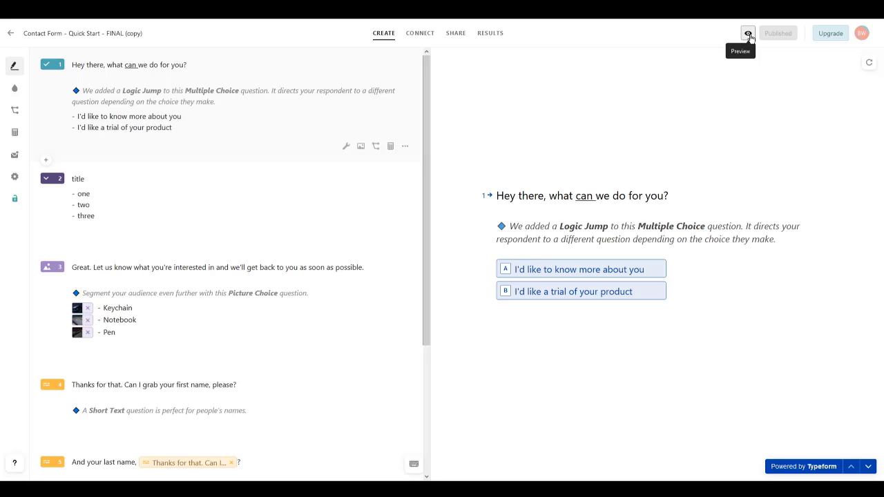
Step: Open the published form and answer 'I'd like to know more about you' and the title question
left_click(749, 35)
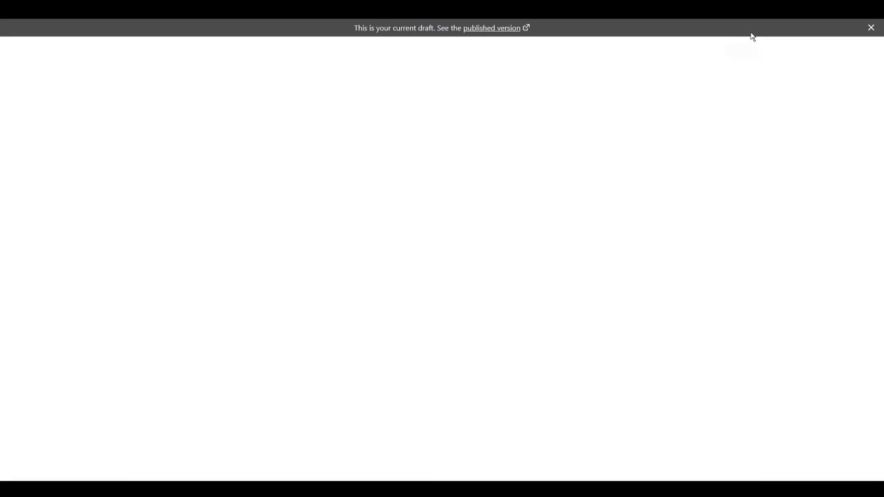
left_click(486, 29)
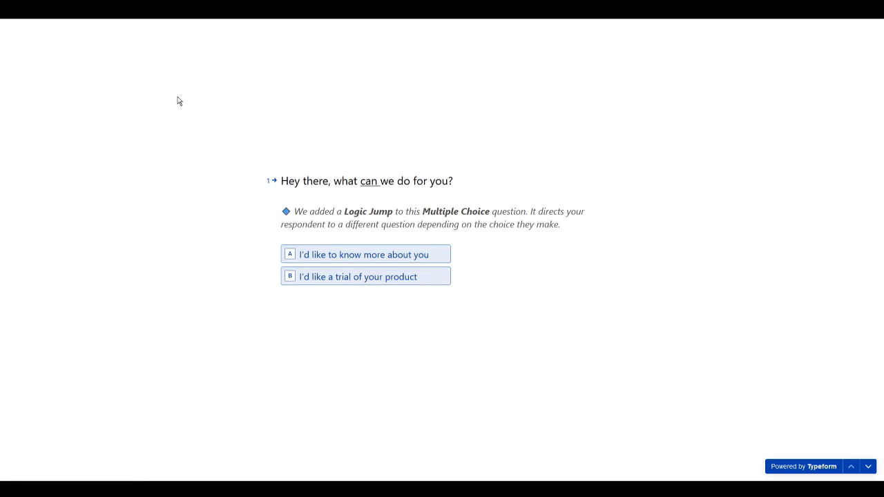
left_click(316, 256)
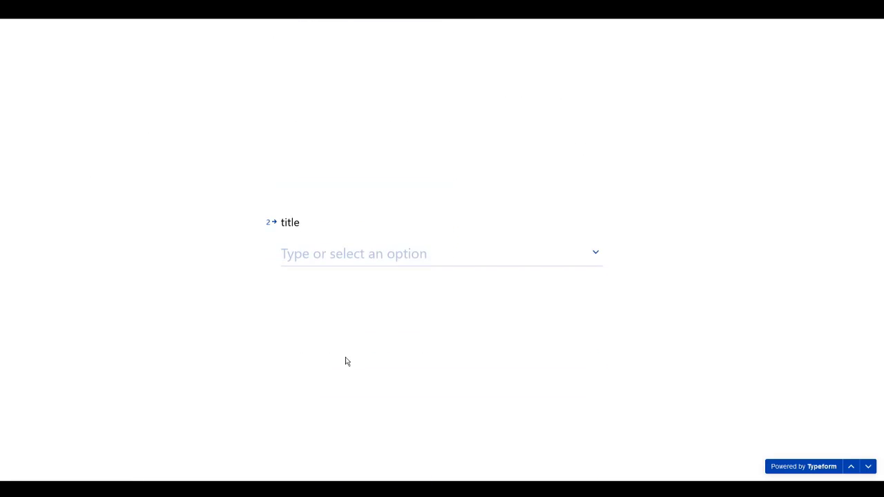
left_click(353, 242)
left_click(408, 274)
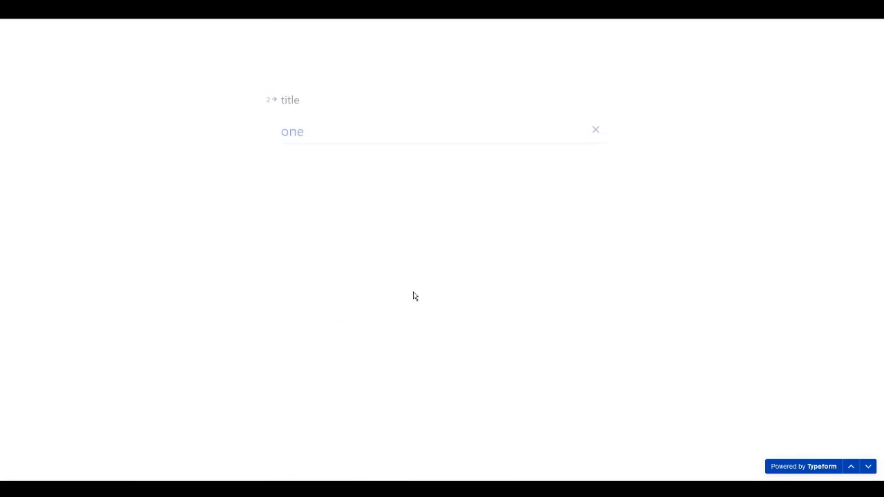
Step: Enter placeholder first and last names and a test email, then submit the response
type("fadfasd")
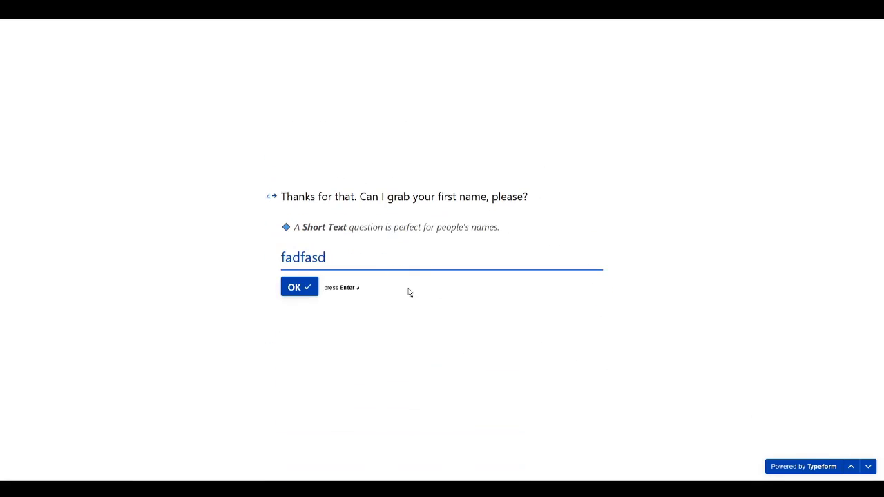
left_click(288, 293)
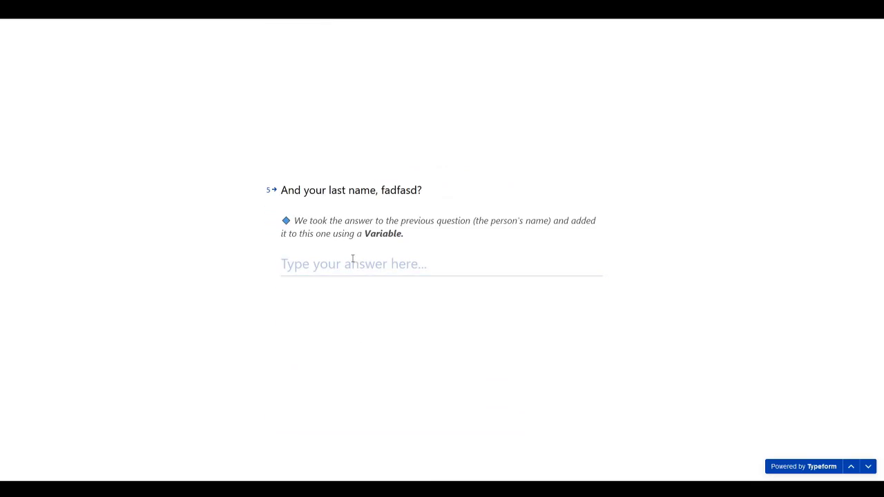
type("asdfasdf")
left_click(310, 297)
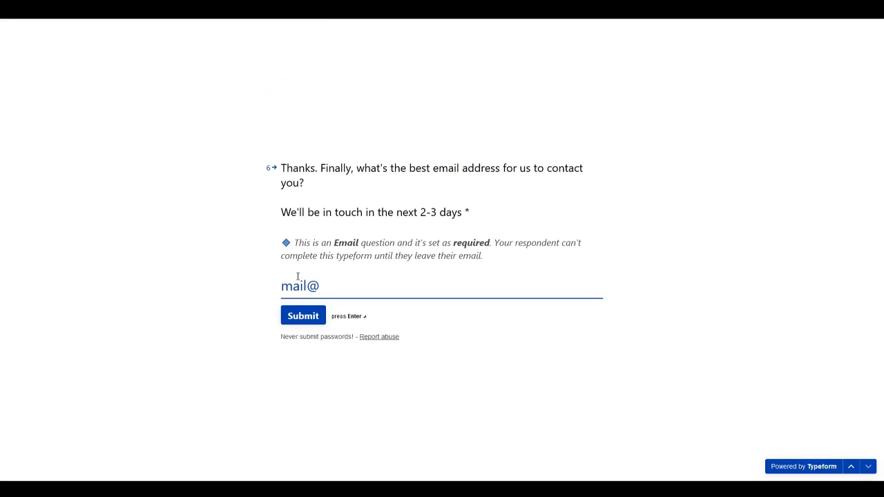
key("Return")
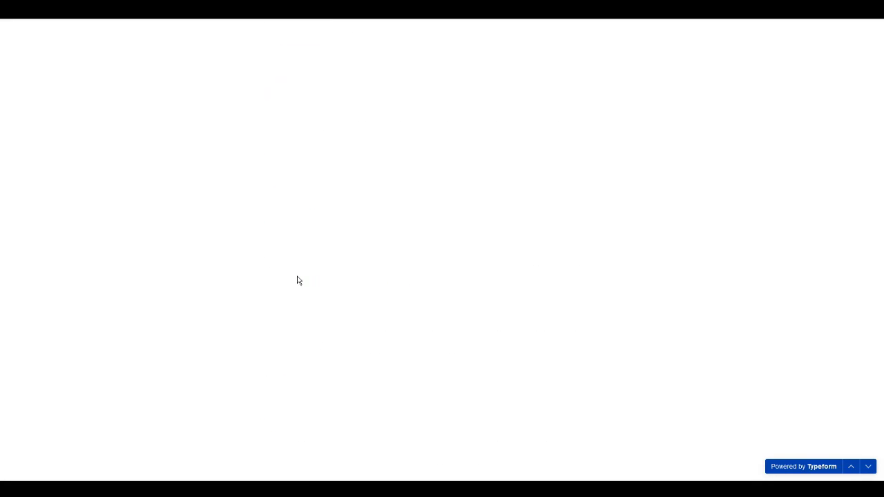
key("Return")
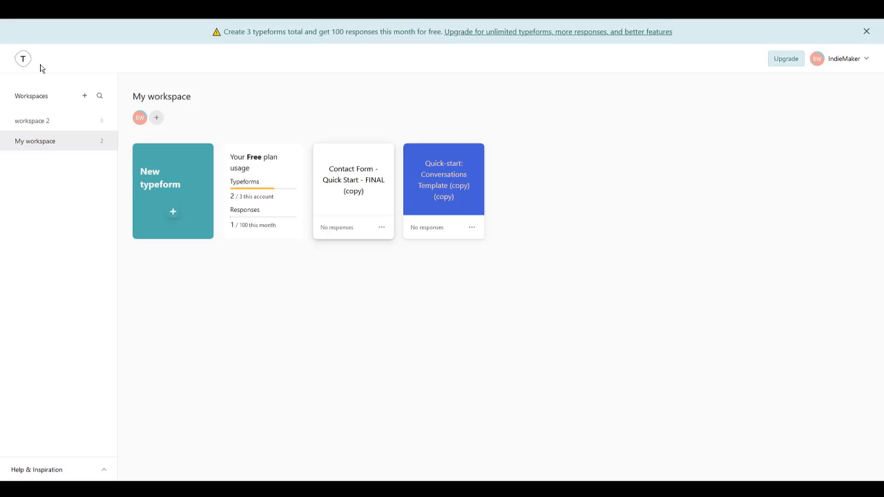
Step: Open the contact form's Results, note the count of 1, and list the submitted response
left_click(369, 164)
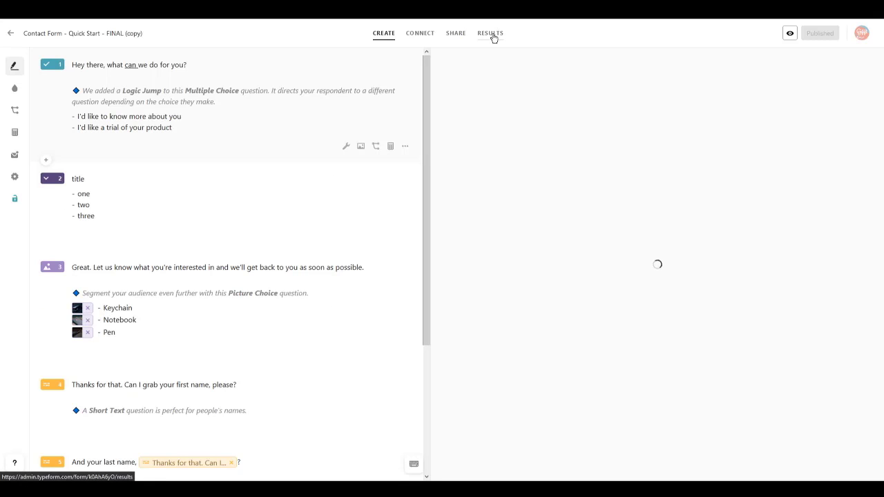
left_click(493, 34)
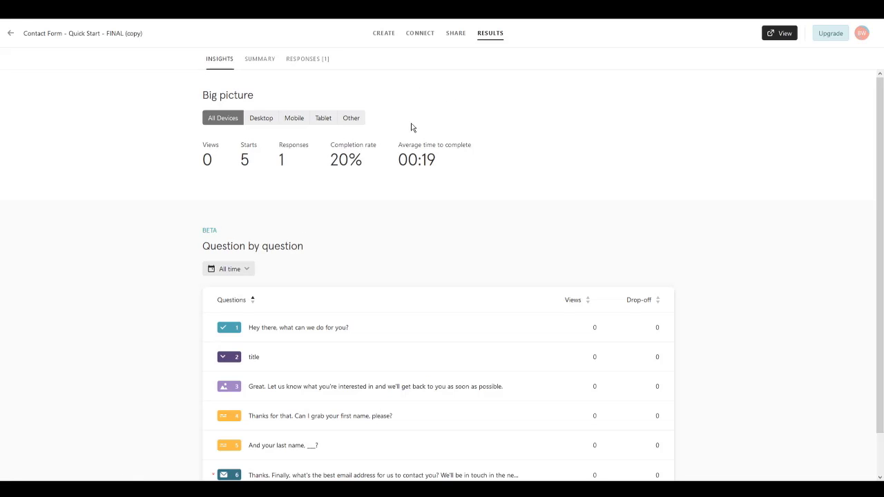
double_click(281, 158)
scroll(365, 311, "down", 2)
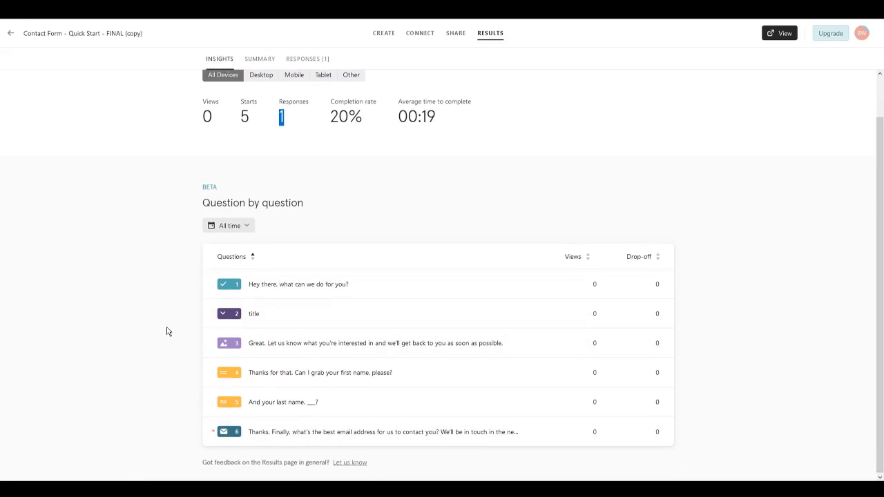
scroll(166, 336, "up", 1)
left_click(305, 60)
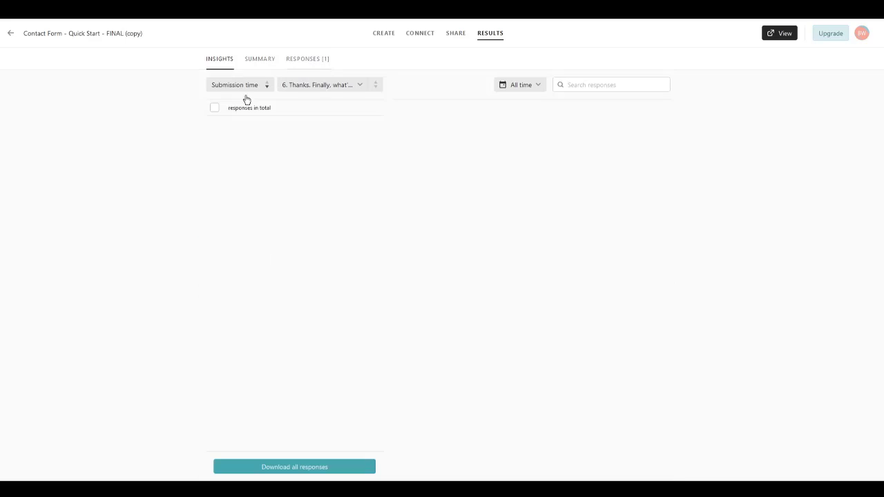